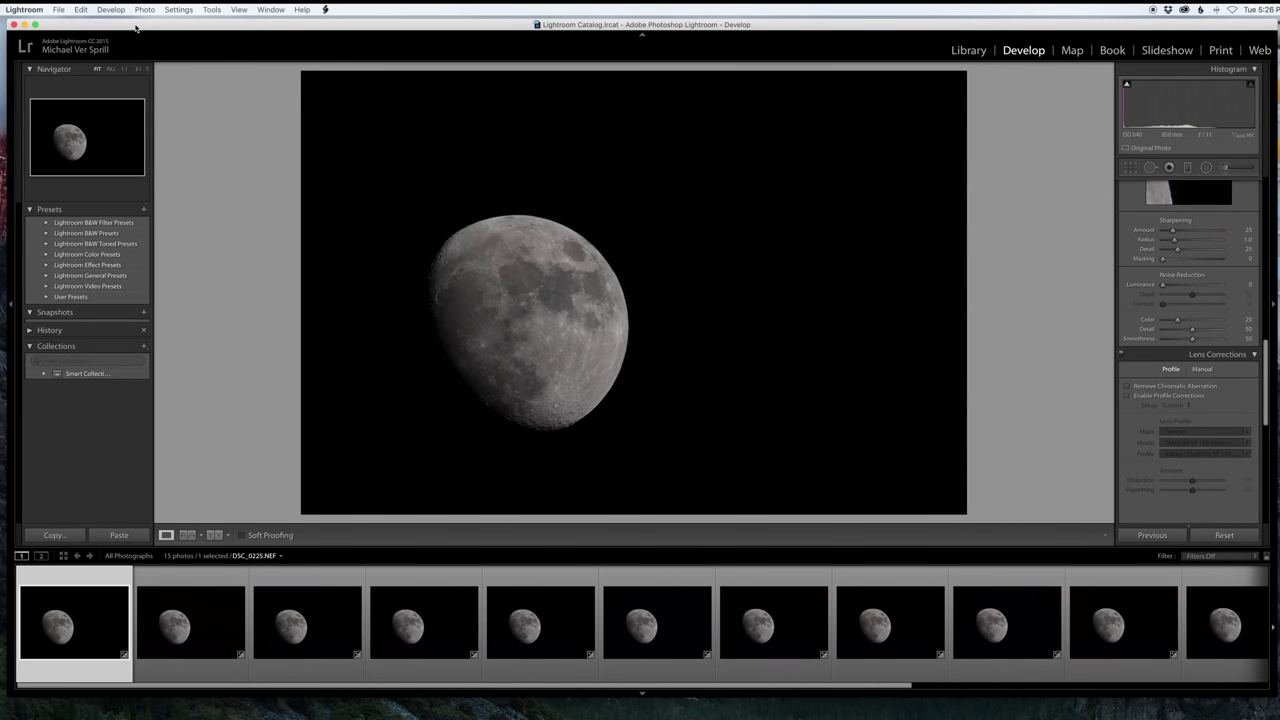
Select all fourteen moon frames and remove chromatic aberration from them with Auto Sync on
{"action": "left_click", "coordinate": [136, 27]}
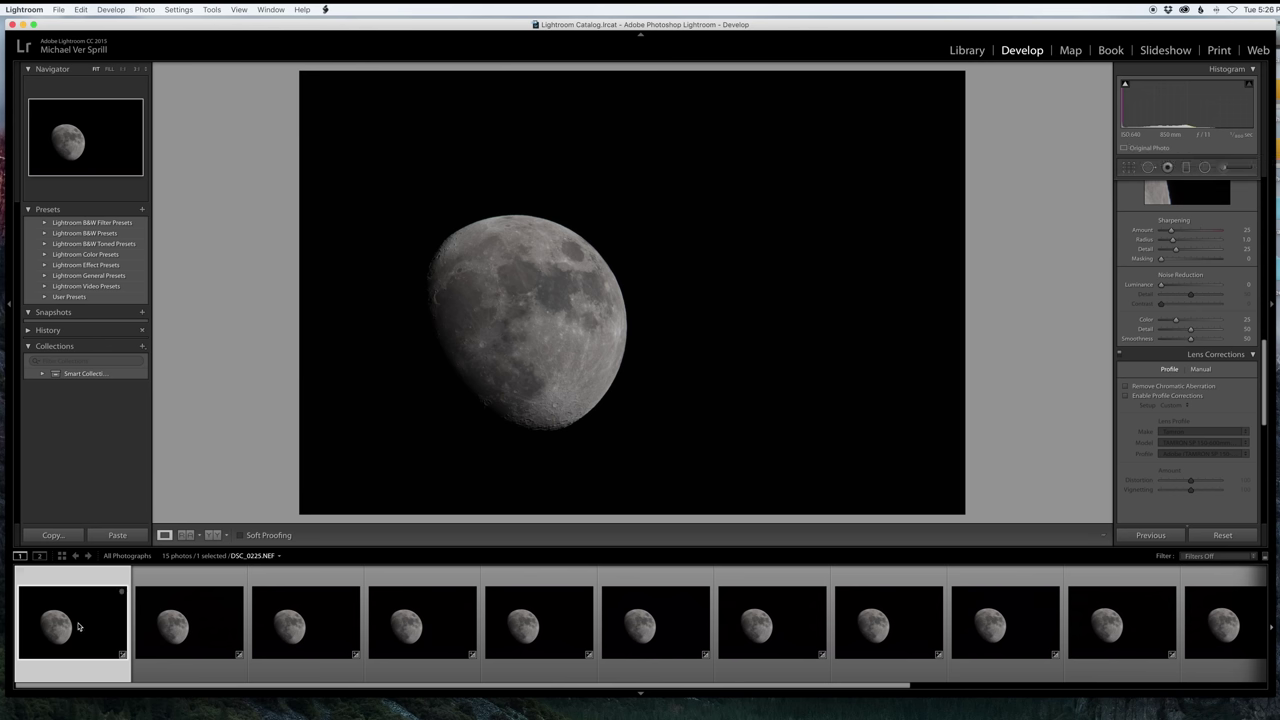
{"action": "scroll", "coordinate": [434, 640], "scroll_direction": "right", "scroll_amount": 5}
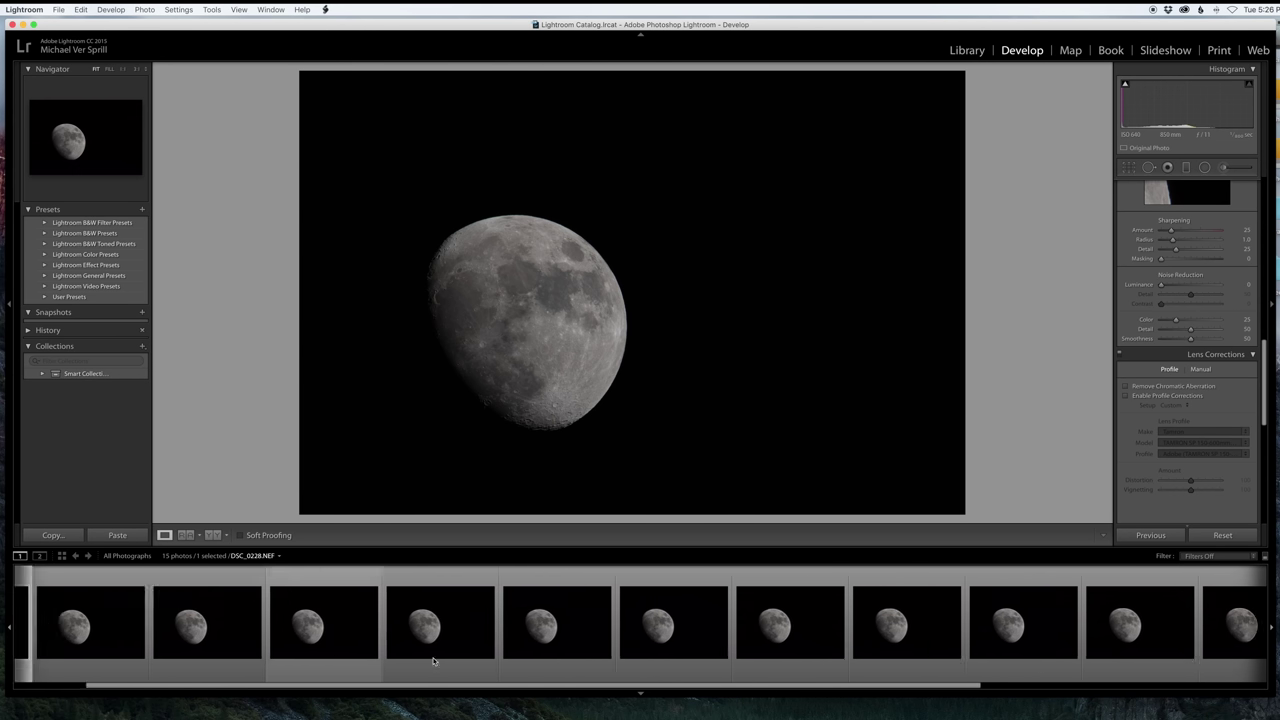
{"action": "left_click", "coordinate": [1078, 648], "text": "shift"}
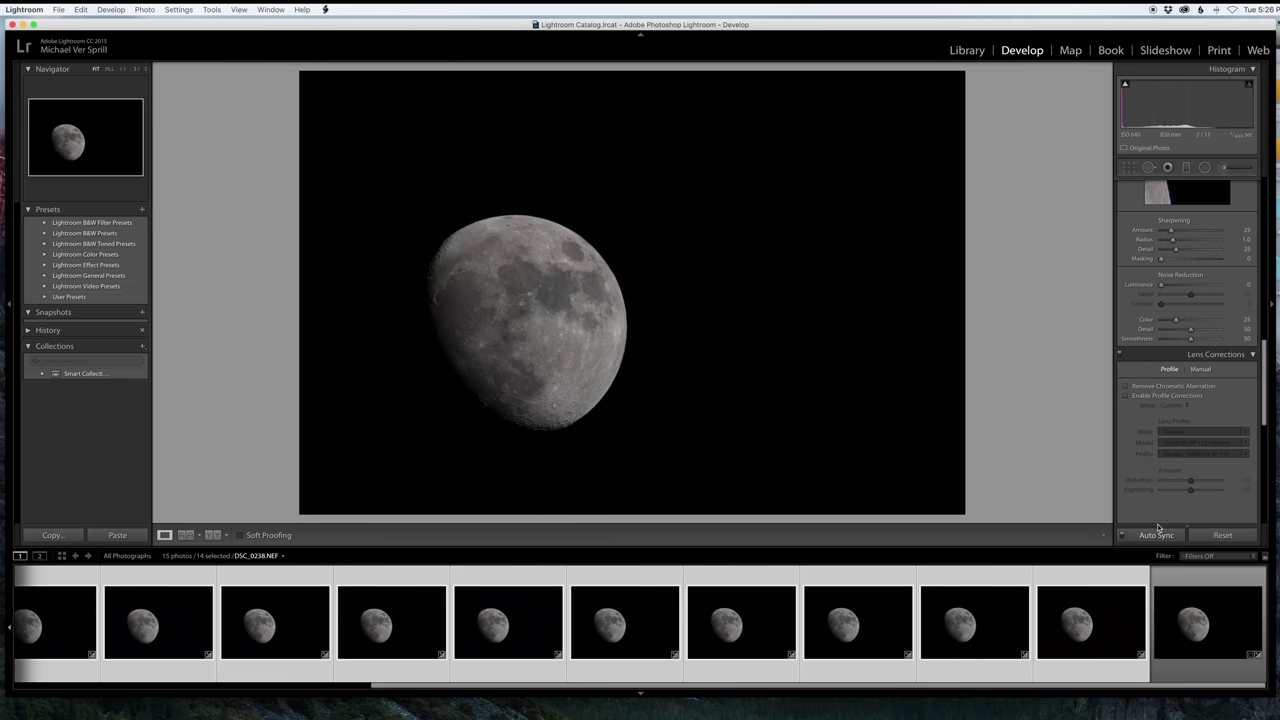
{"action": "scroll", "coordinate": [1169, 455], "scroll_direction": "down", "scroll_amount": 8}
{"action": "scroll", "coordinate": [1169, 455], "scroll_direction": "up", "scroll_amount": 6}
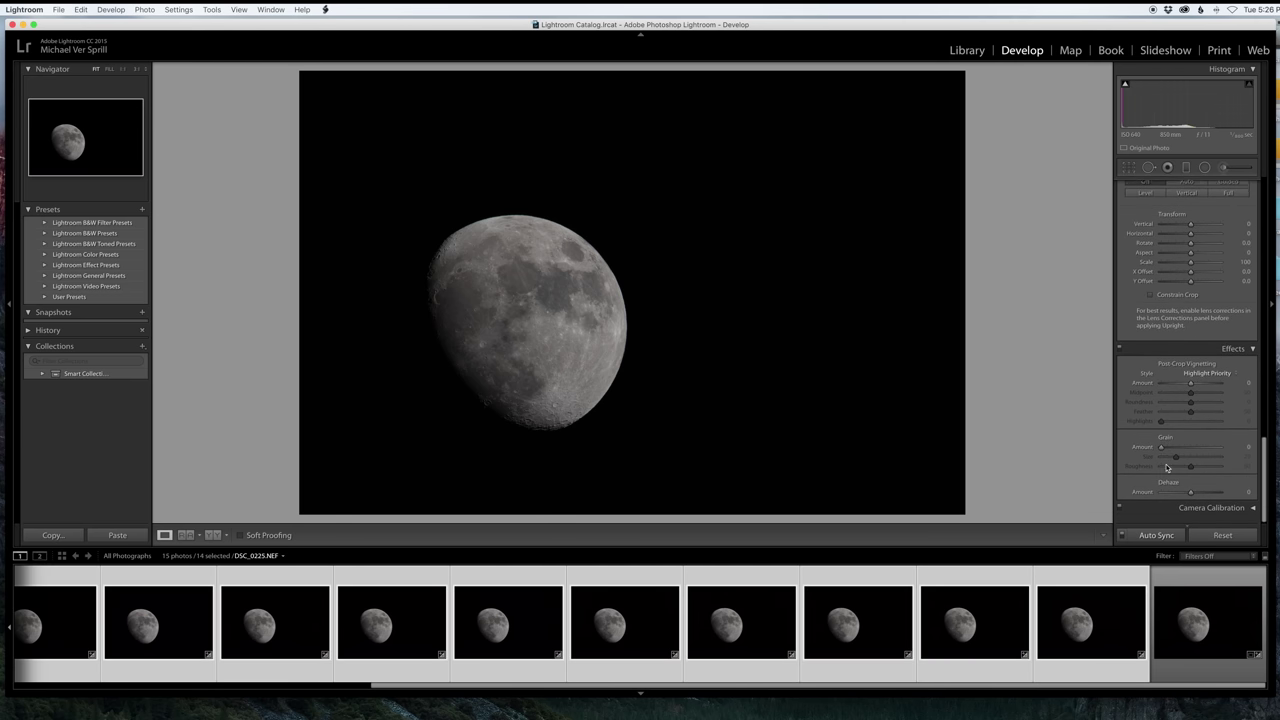
{"action": "scroll", "coordinate": [1162, 492], "scroll_direction": "up", "scroll_amount": 1}
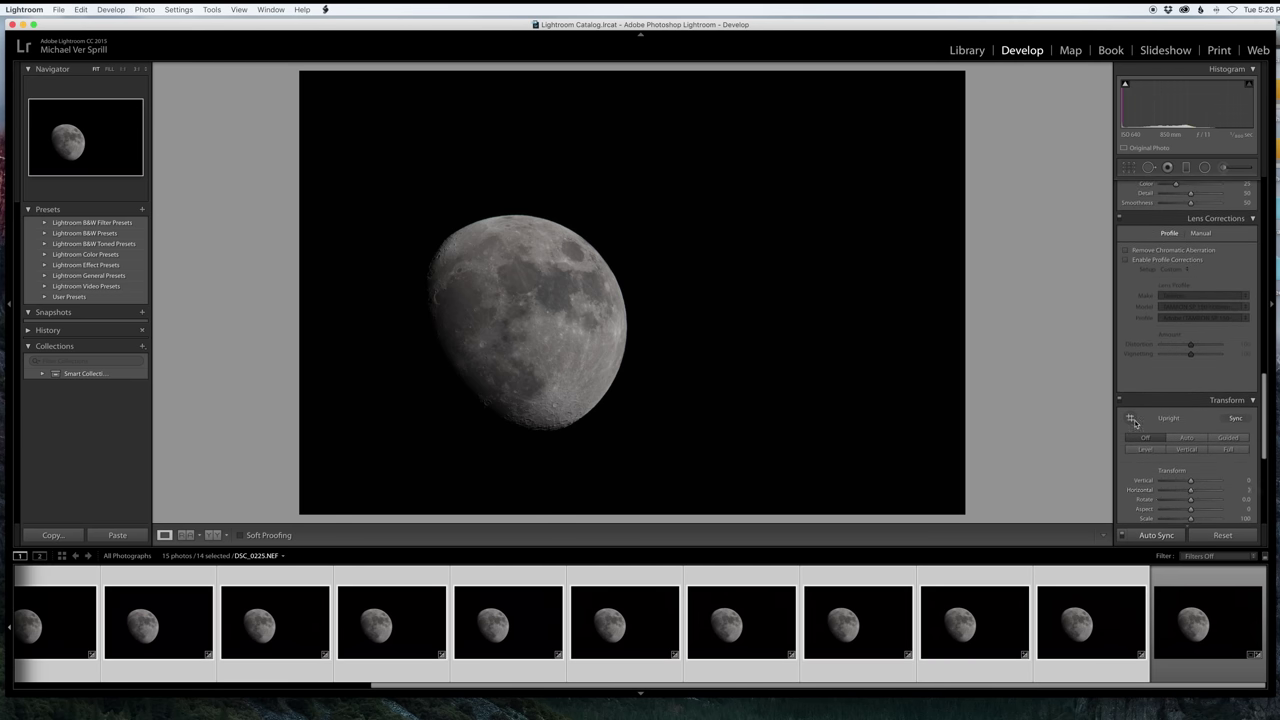
{"action": "left_click", "coordinate": [1126, 250]}
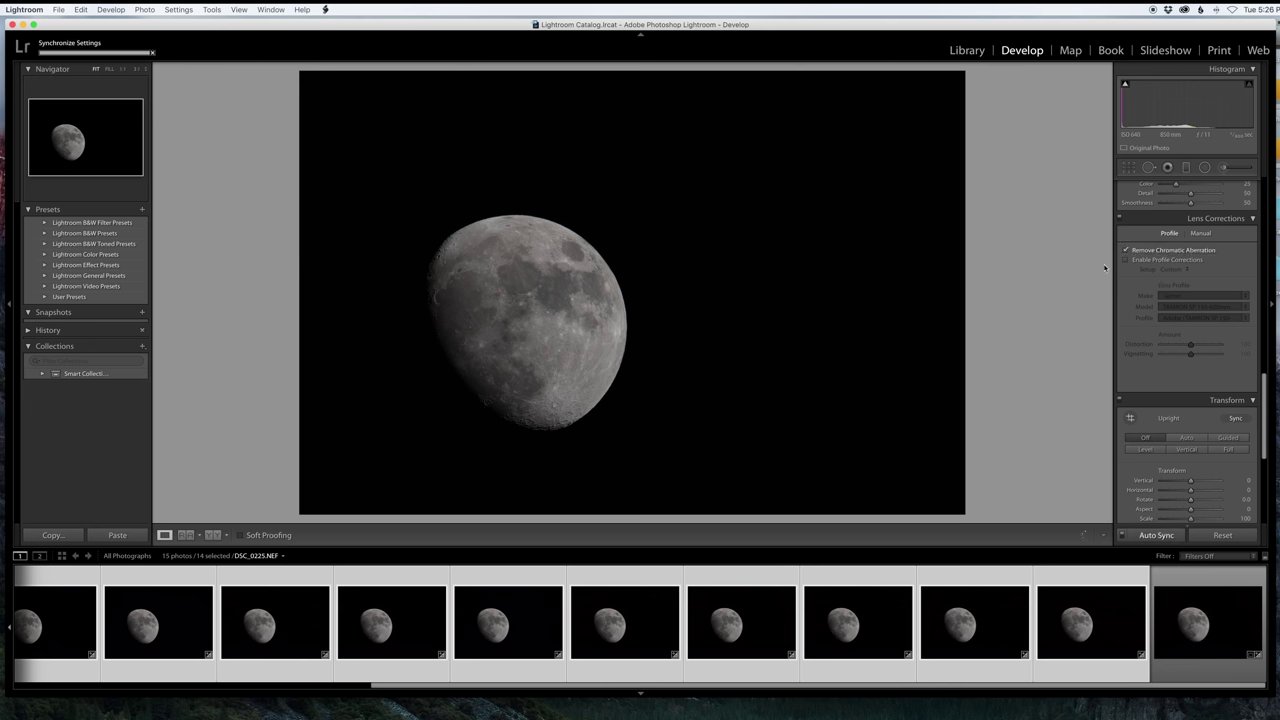
Open the selected moon frames as layers in one Photoshop document
{"action": "left_click", "coordinate": [147, 10]}
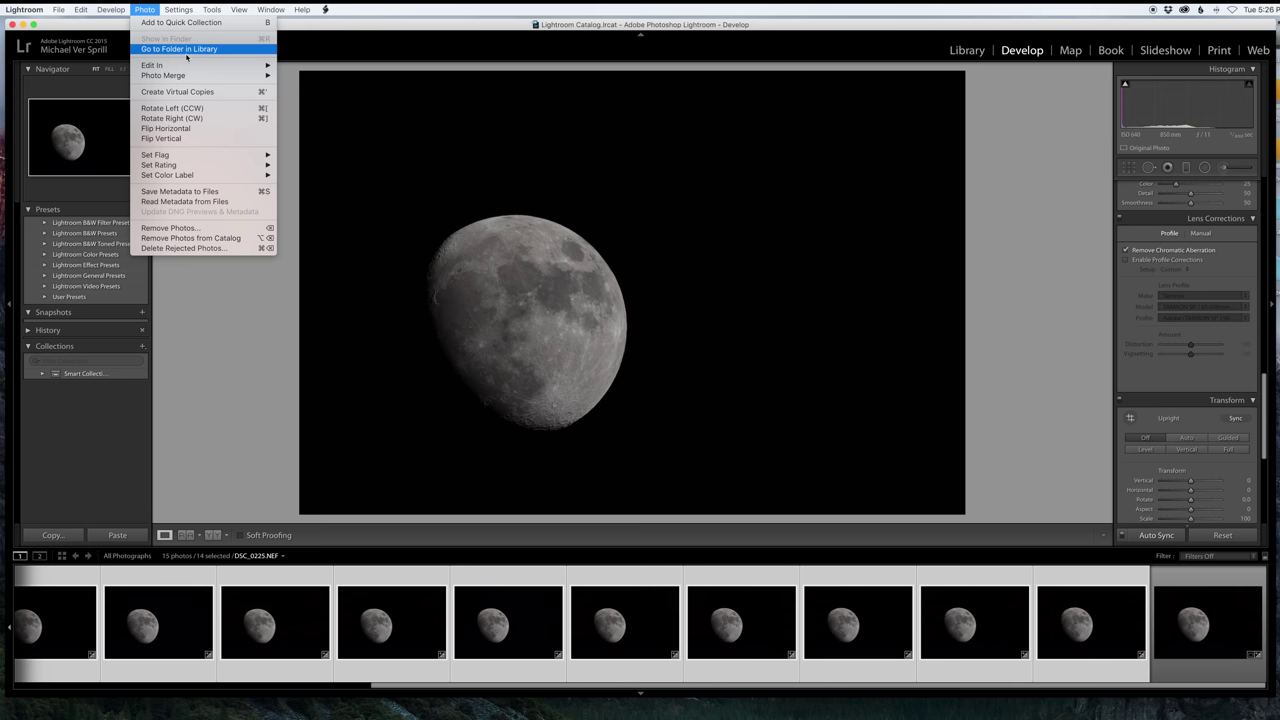
{"action": "mouse_move", "coordinate": [247, 65]}
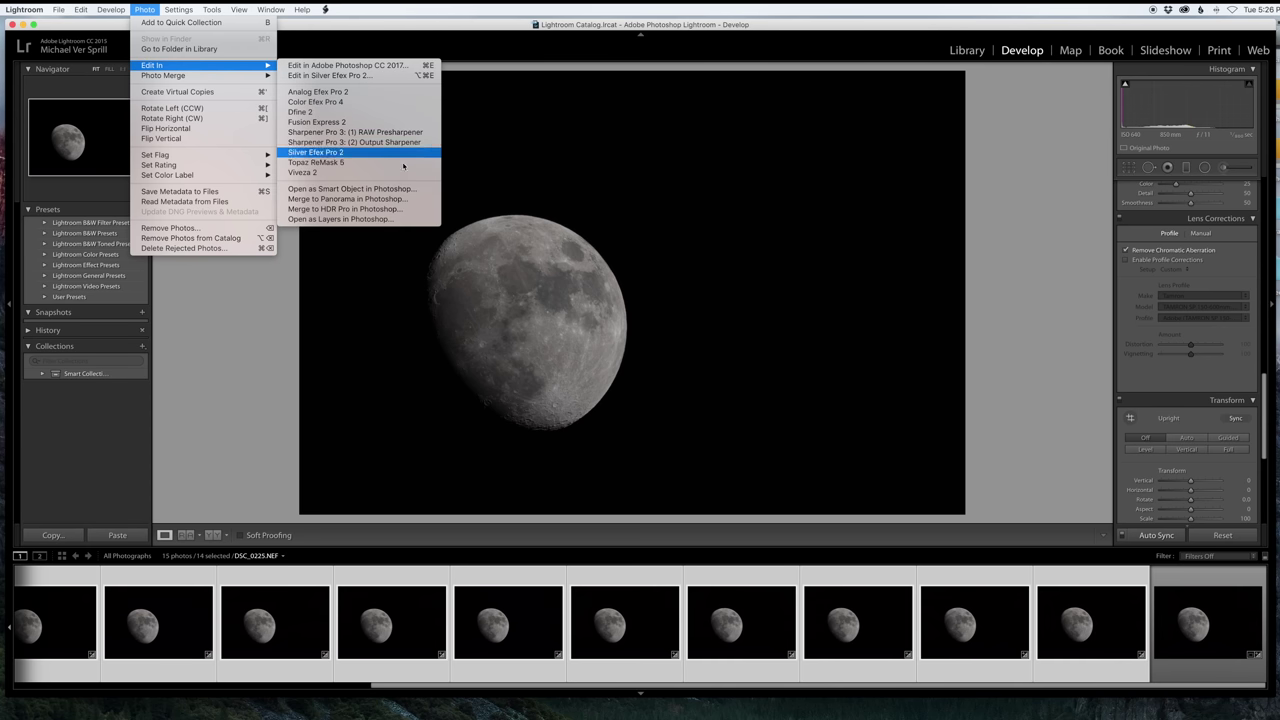
{"action": "left_click", "coordinate": [344, 220]}
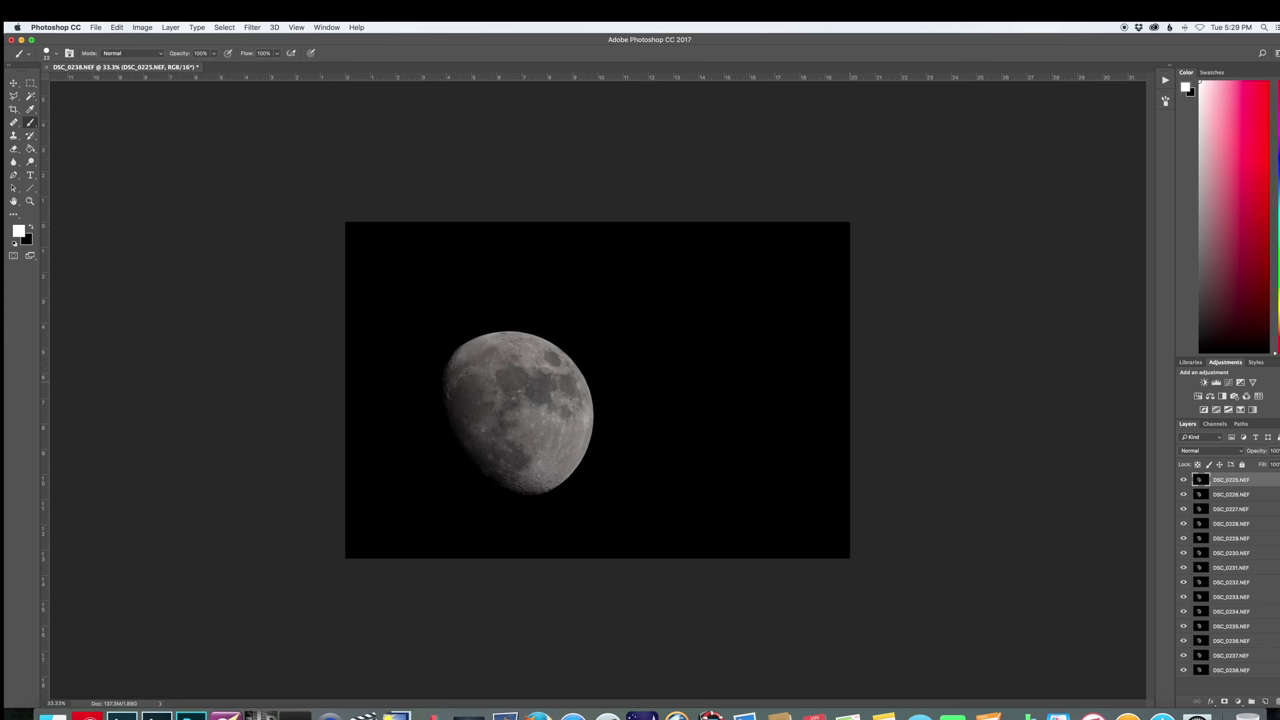
Zoom to 50% and toggle DSC_0225.NEF's visibility to compare it against DSC_0226.NEF
{"action": "key", "text": "super+equal"}
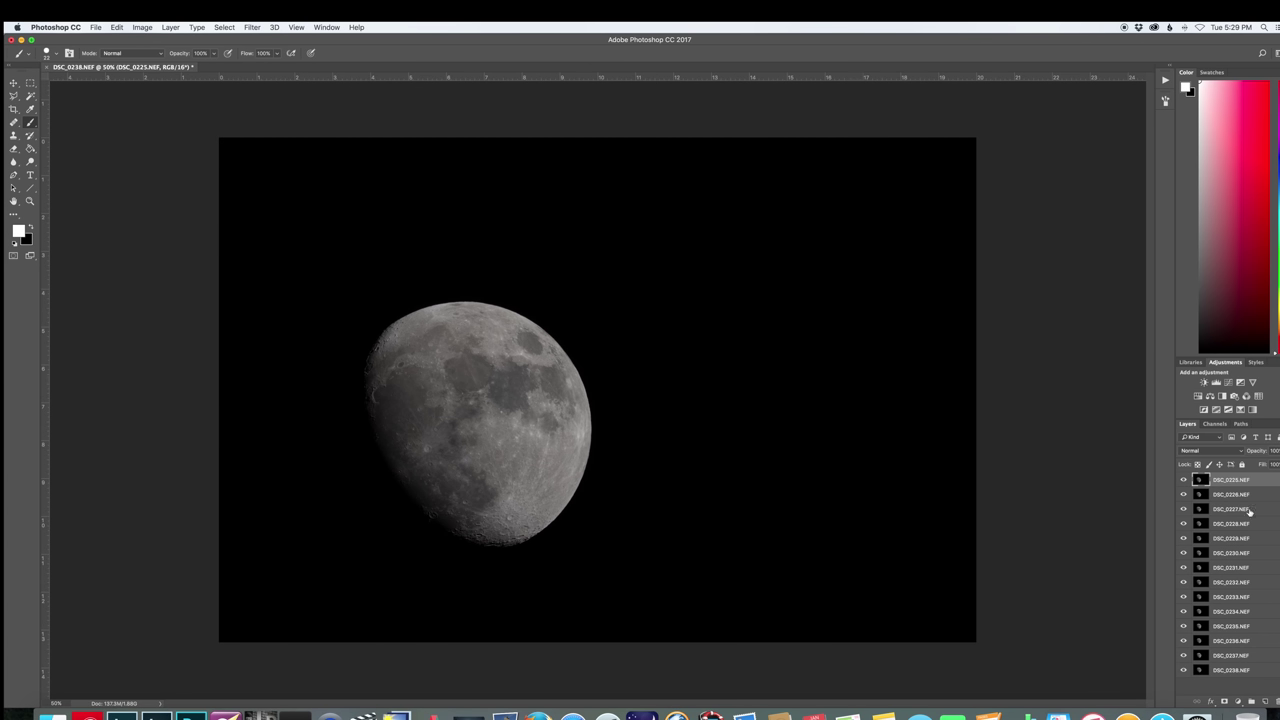
{"action": "left_click", "coordinate": [1248, 496]}
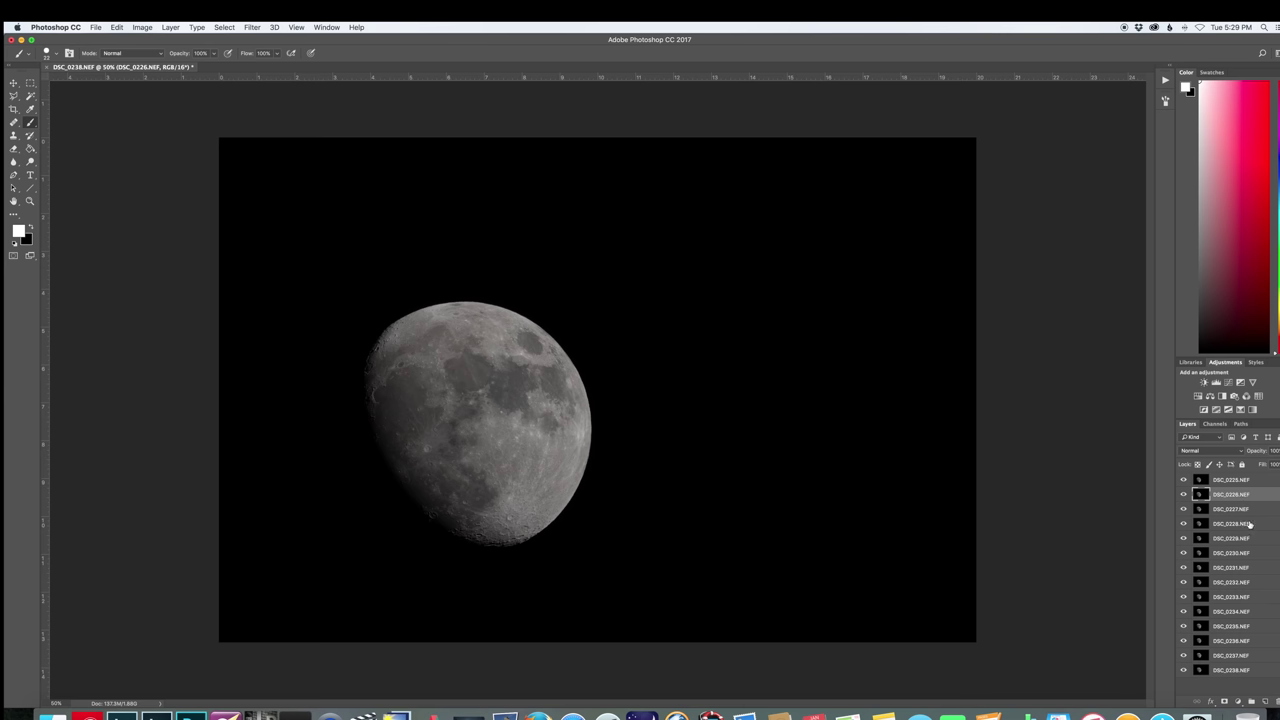
{"action": "left_click", "coordinate": [1233, 480]}
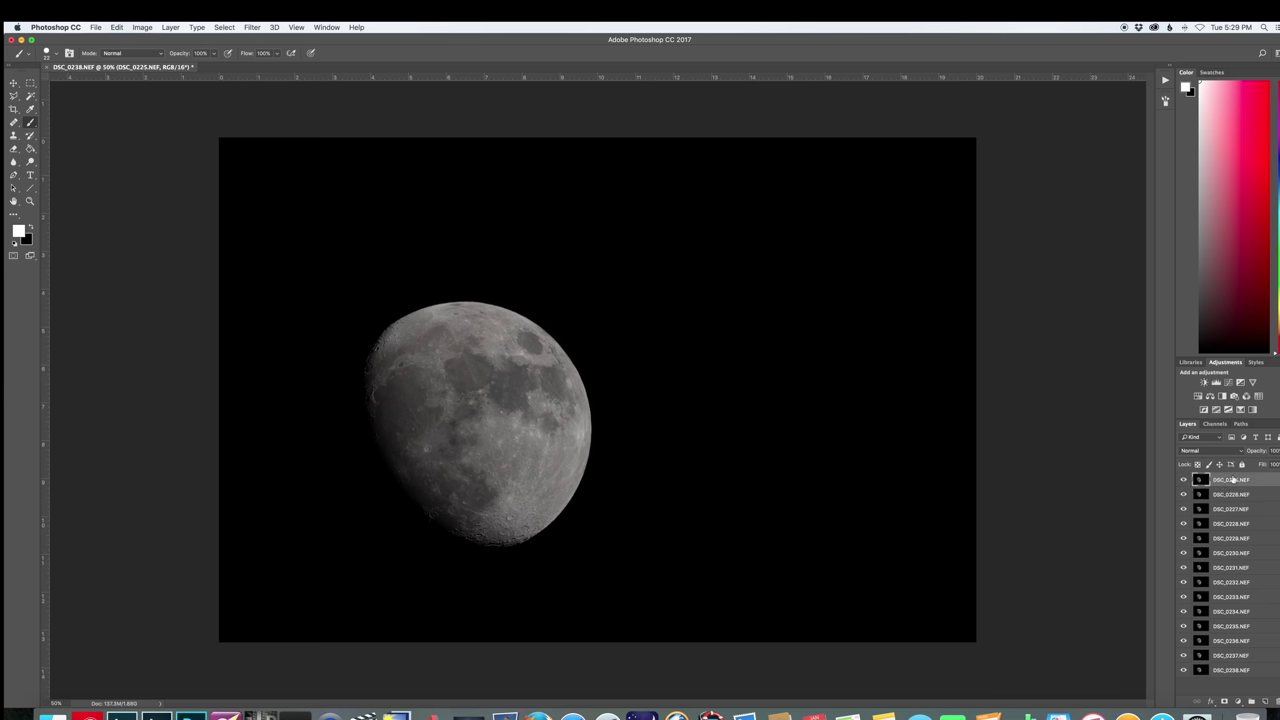
{"action": "left_click", "coordinate": [1184, 482]}
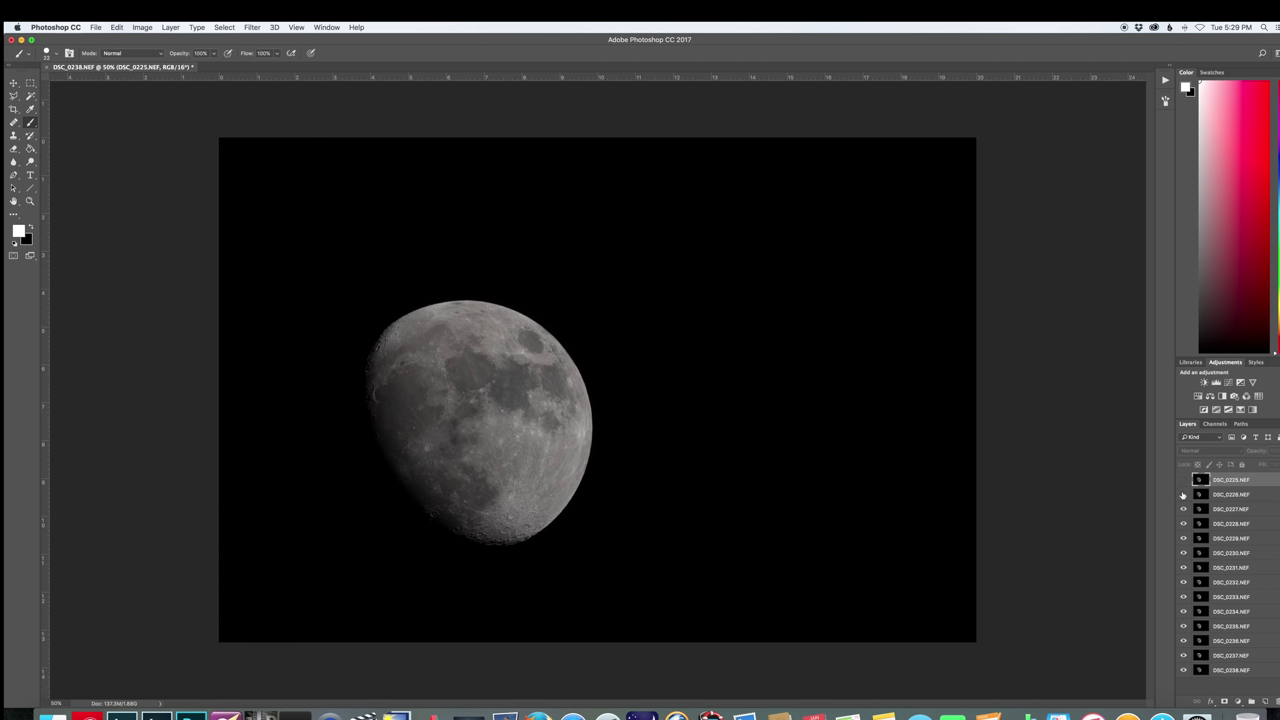
{"action": "left_click", "coordinate": [1184, 480]}
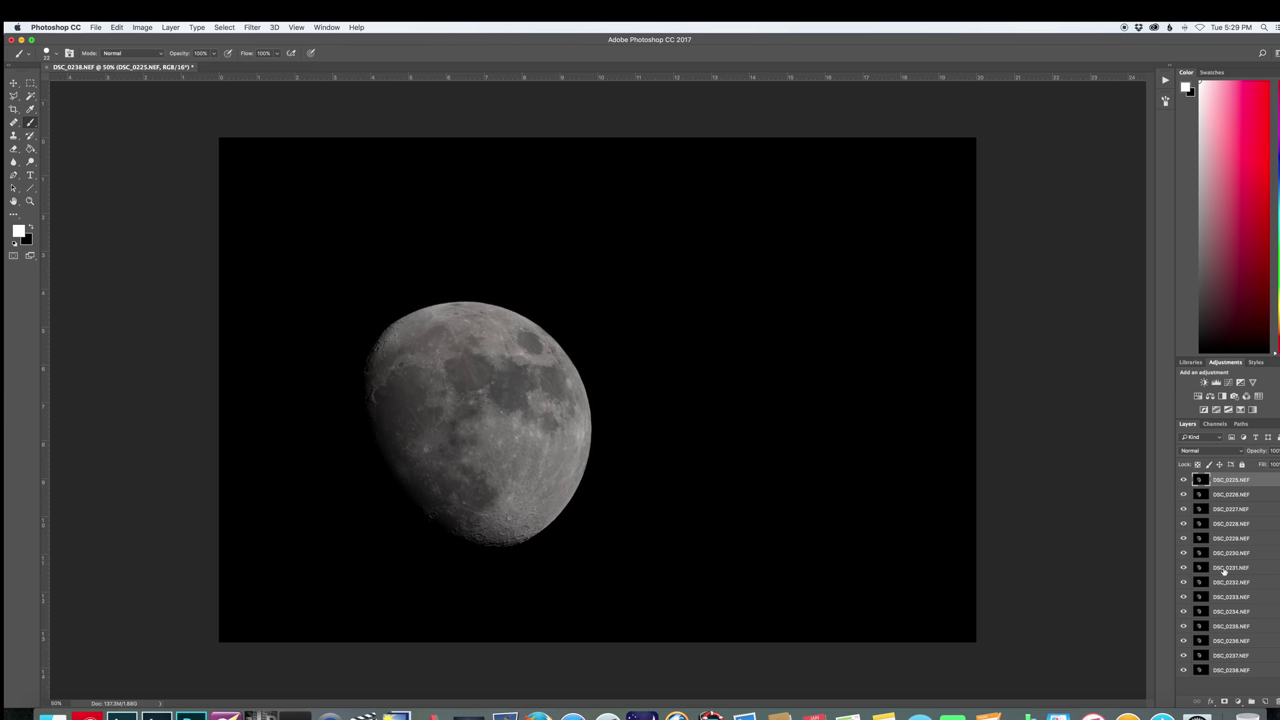
Auto-align layers DSC_0225 through DSC_0238 using Auto projection
{"action": "left_click", "coordinate": [1232, 670], "text": "shift"}
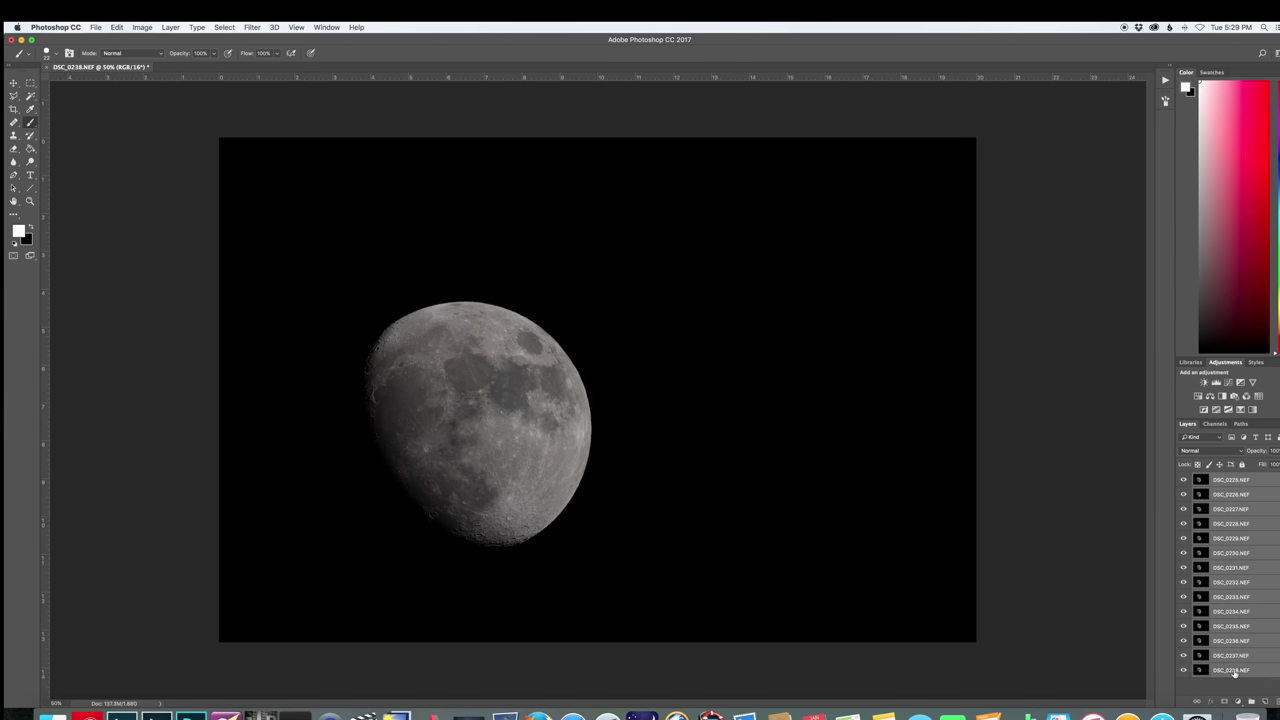
{"action": "left_click", "coordinate": [96, 28]}
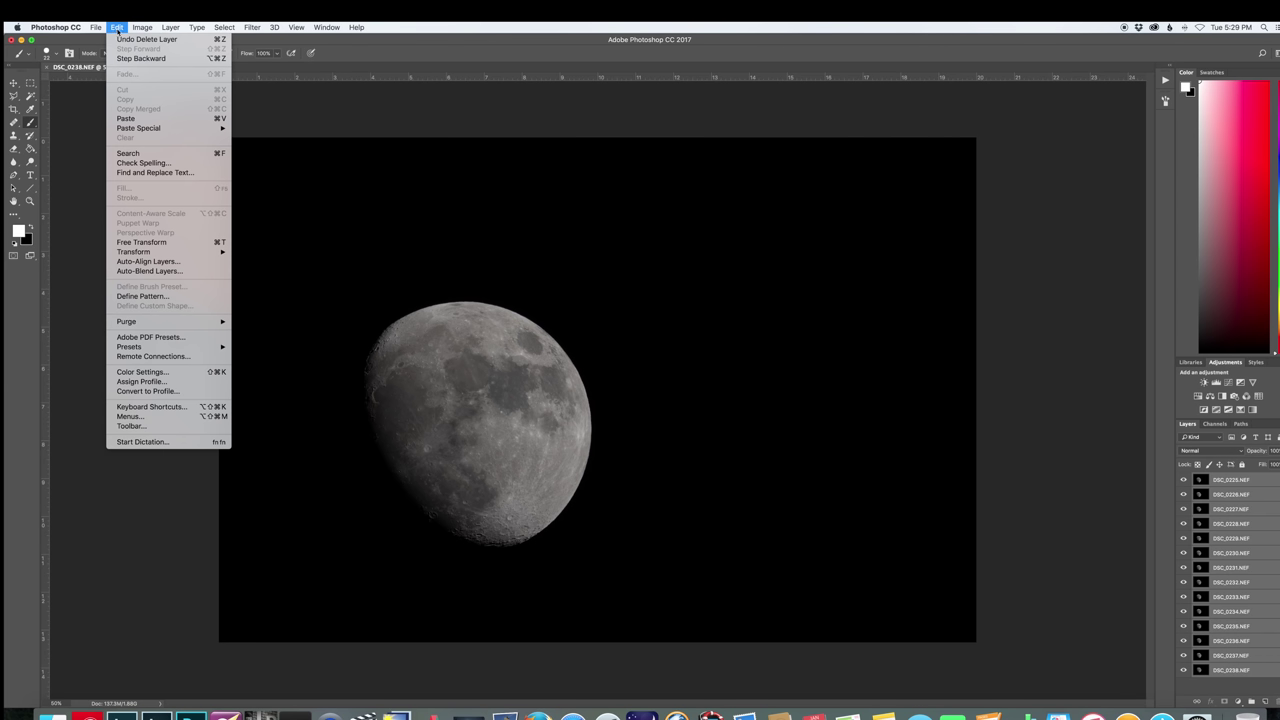
{"action": "mouse_move", "coordinate": [170, 28]}
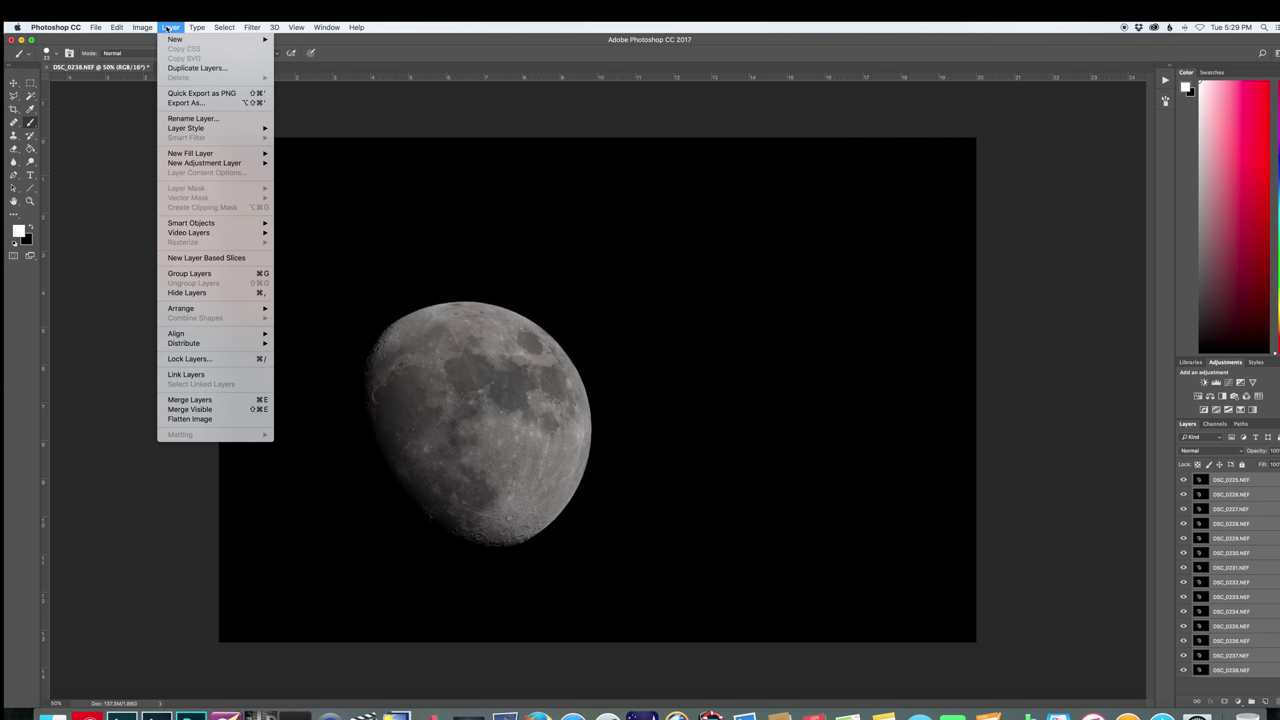
{"action": "mouse_move", "coordinate": [96, 28]}
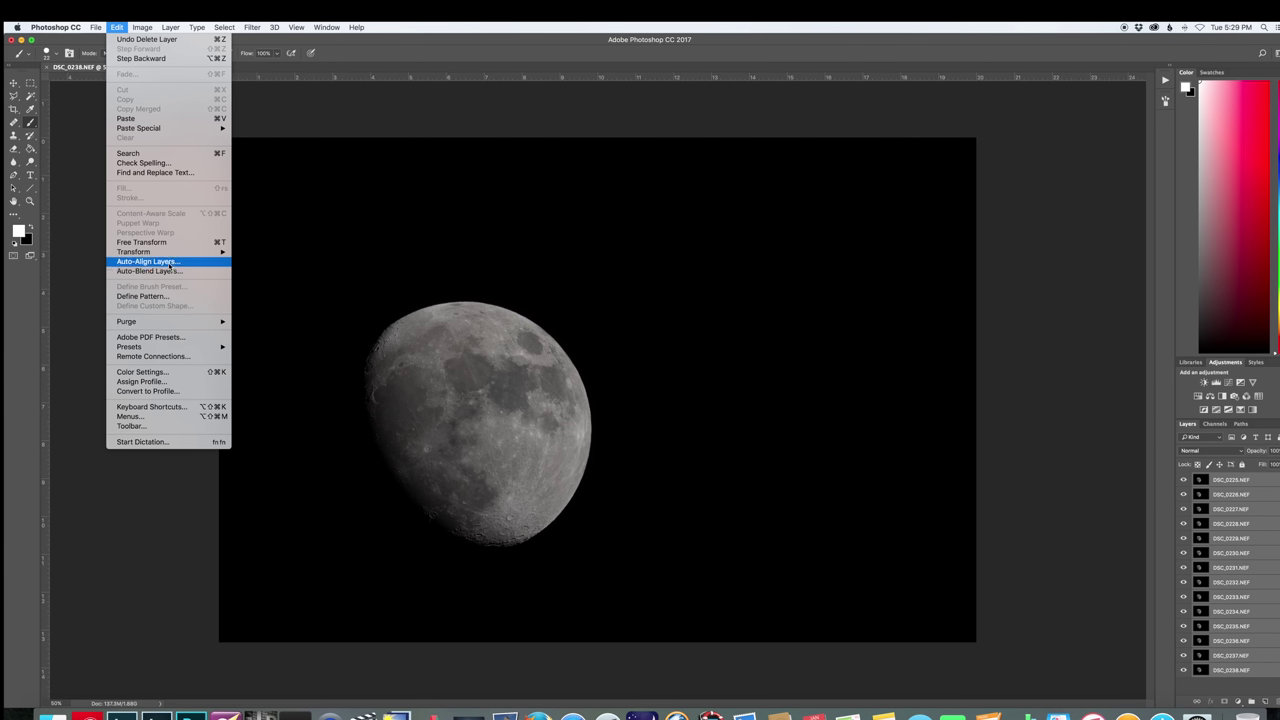
{"action": "left_click", "coordinate": [172, 263]}
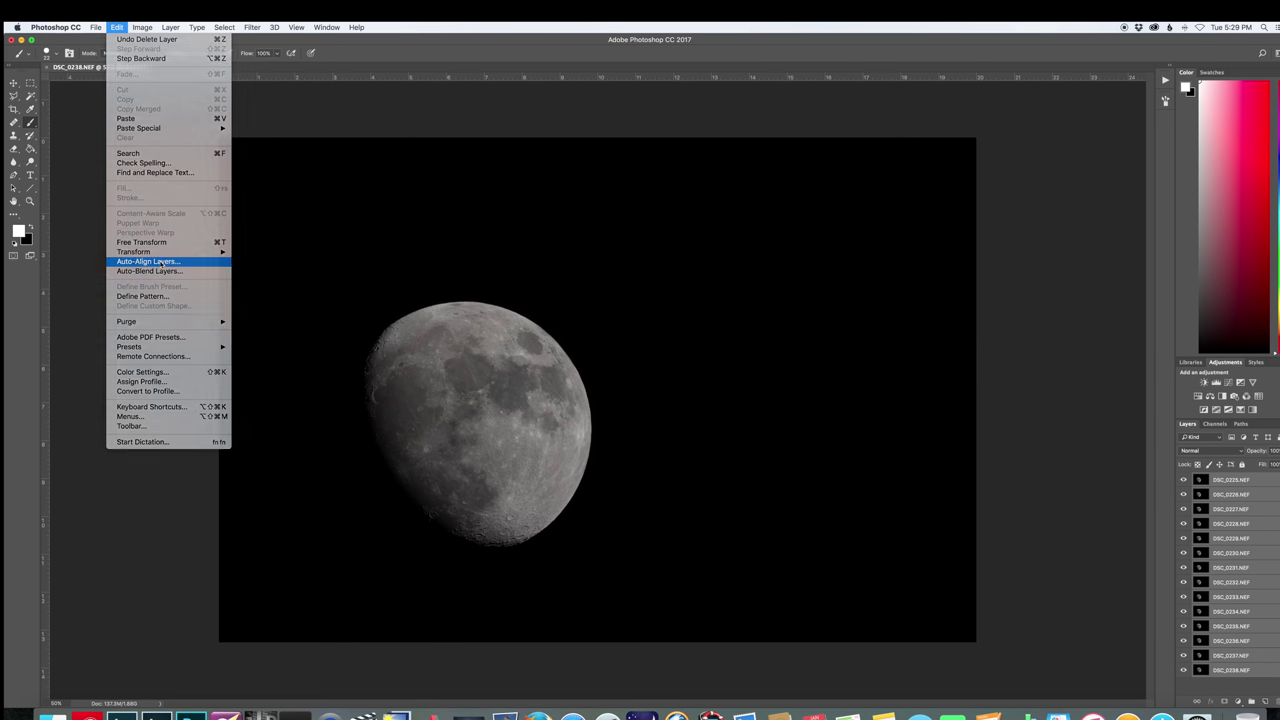
{"action": "left_click", "coordinate": [779, 260]}
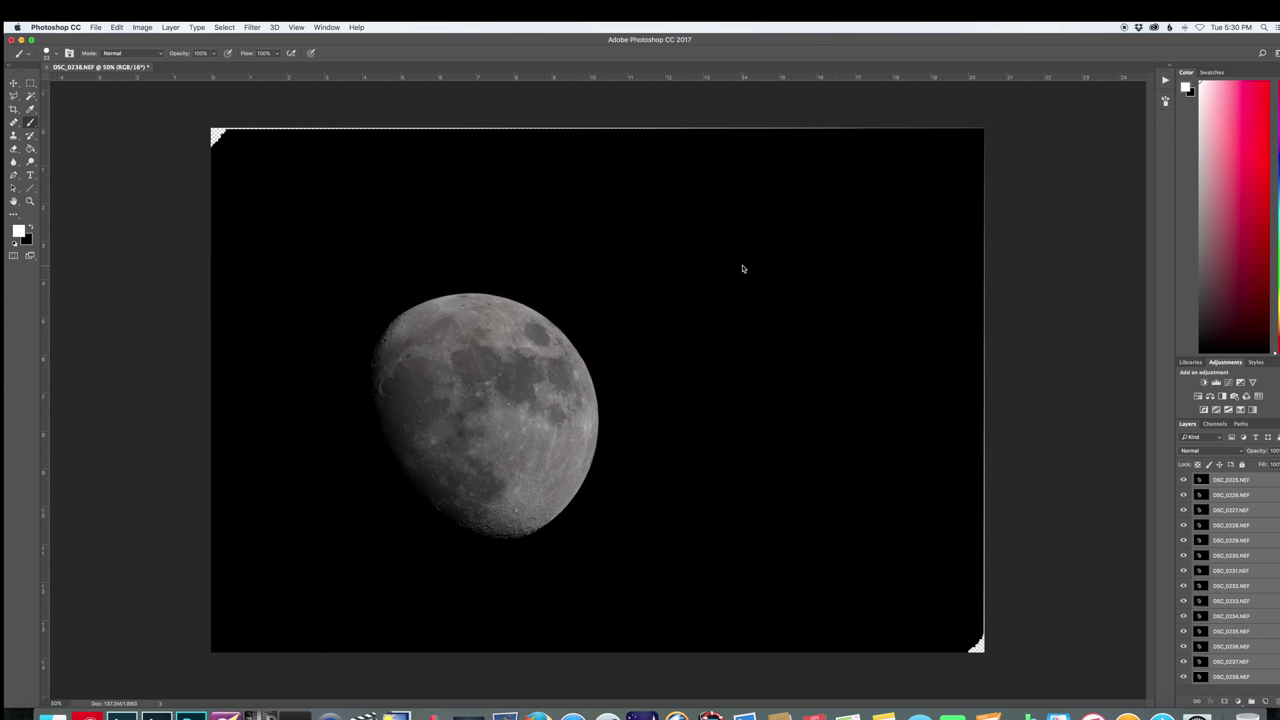
Hide layers DSC_0225 to DSC_0228 one by one, then show them again to check alignment
{"action": "left_click", "coordinate": [1184, 482]}
{"action": "left_click", "coordinate": [1184, 496]}
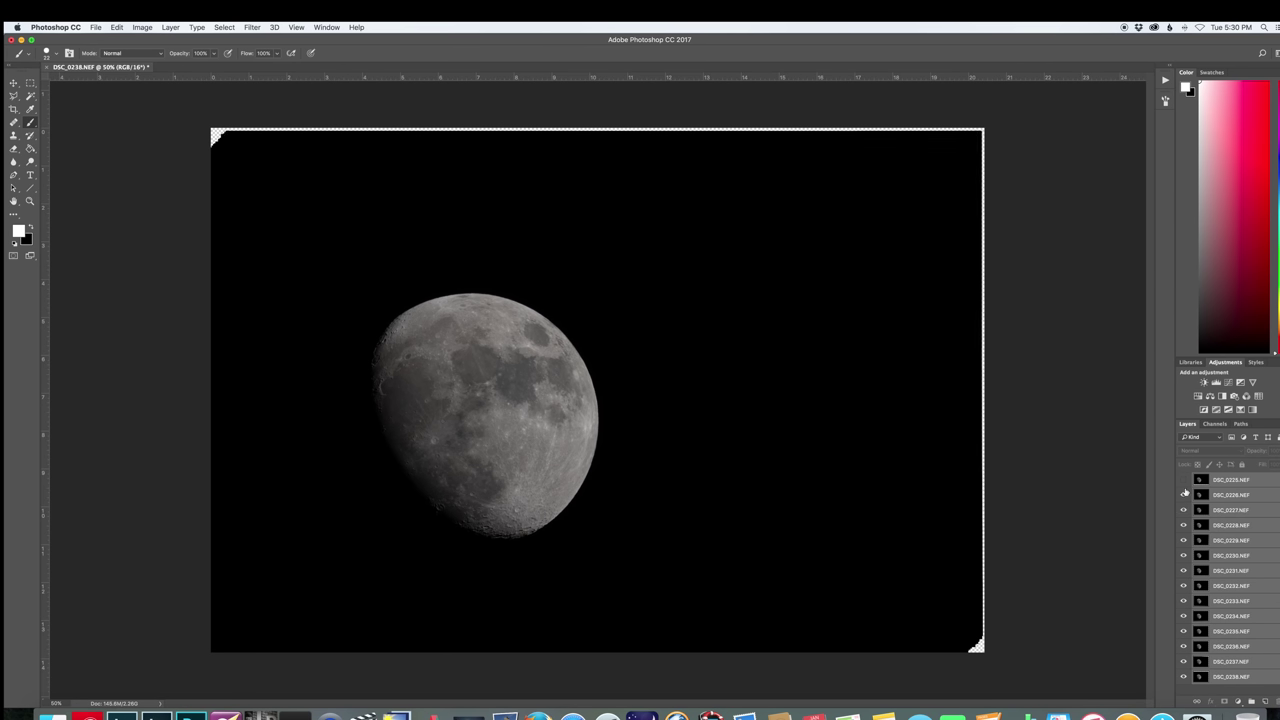
{"action": "left_click", "coordinate": [1184, 510]}
{"action": "left_click", "coordinate": [1184, 525]}
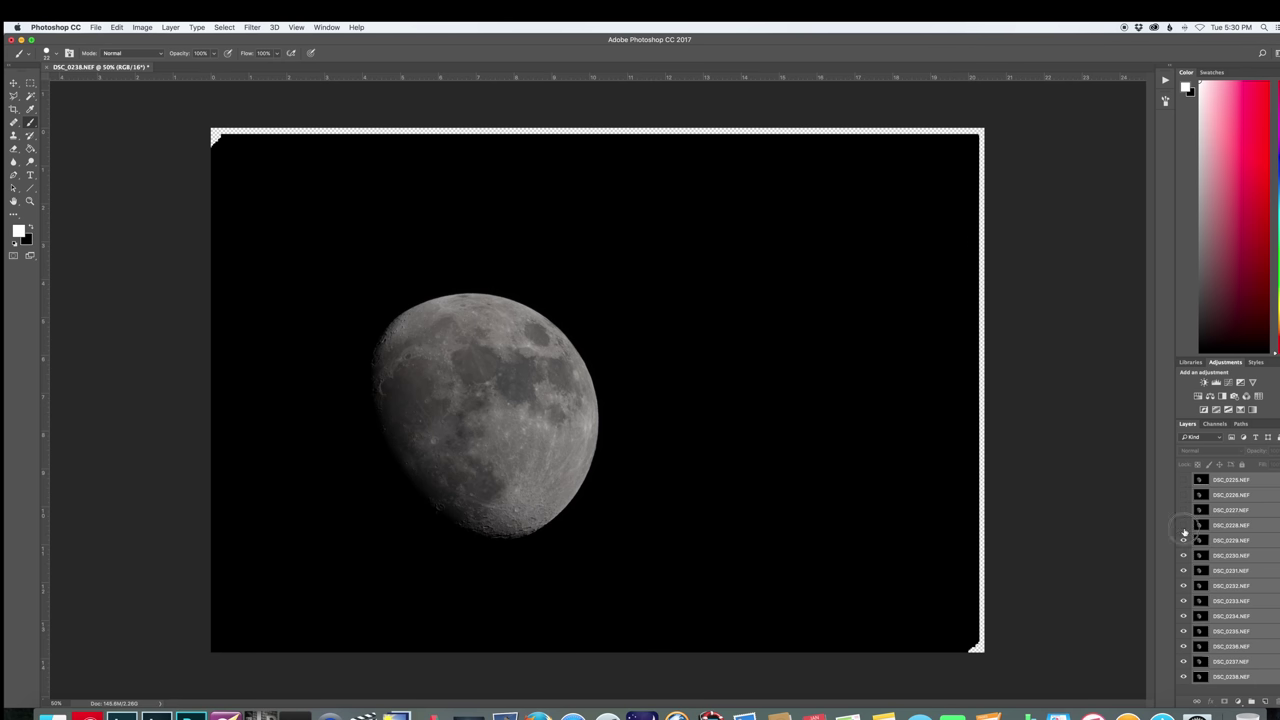
{"action": "left_click_drag", "start_coordinate": [1184, 525], "coordinate": [1184, 480]}
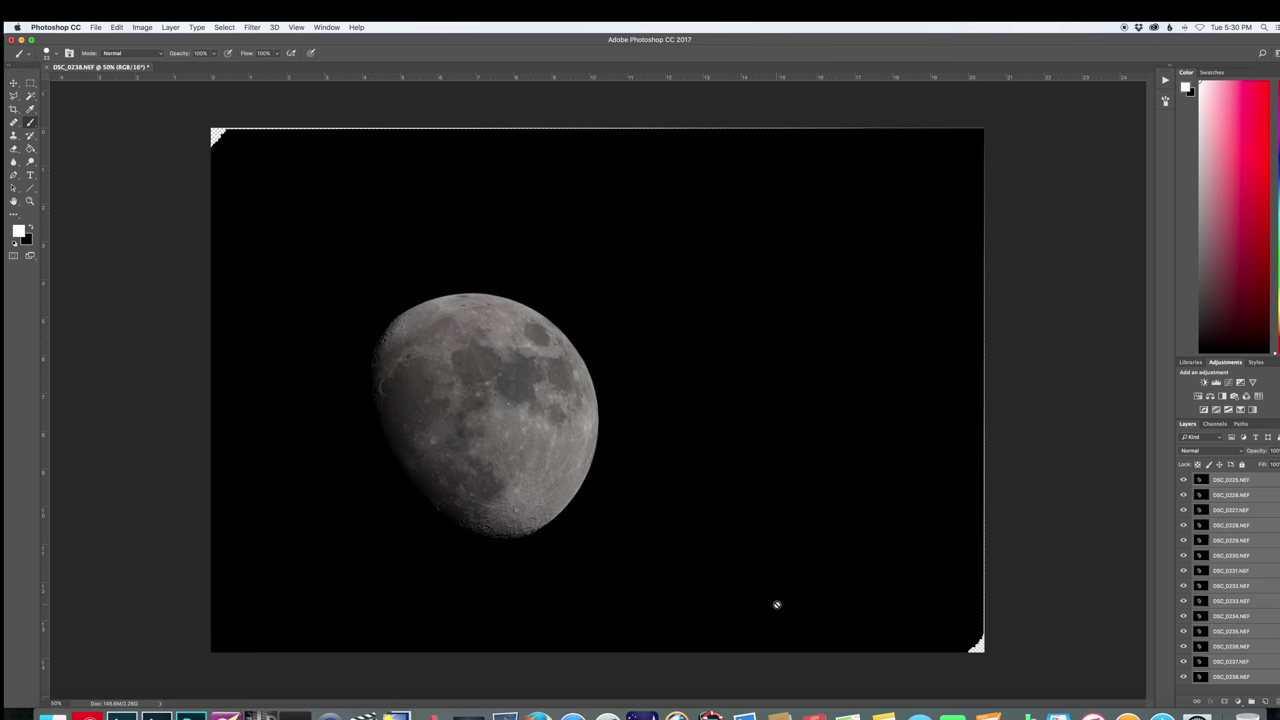
Select layers DSC_0225.NEF through DSC_0238.NEF and bring up the Layer menu
{"action": "left_click", "coordinate": [1264, 485]}
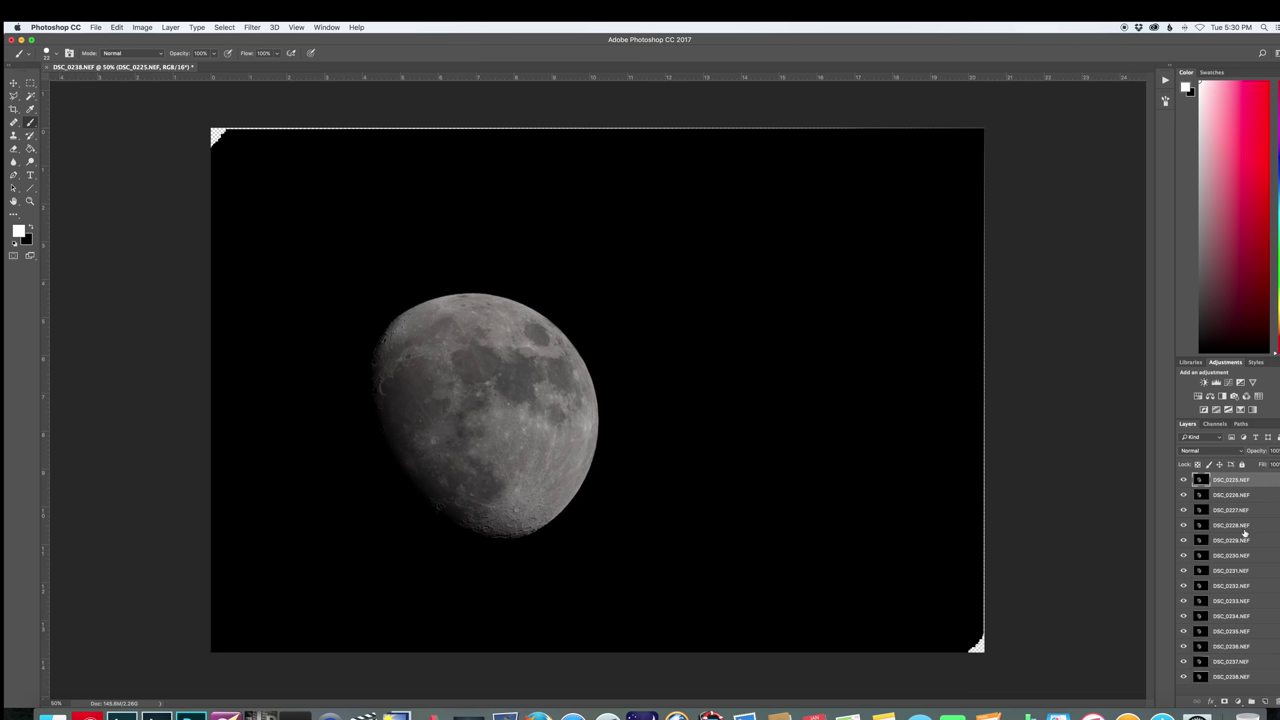
{"action": "left_click", "coordinate": [1236, 676], "text": "shift"}
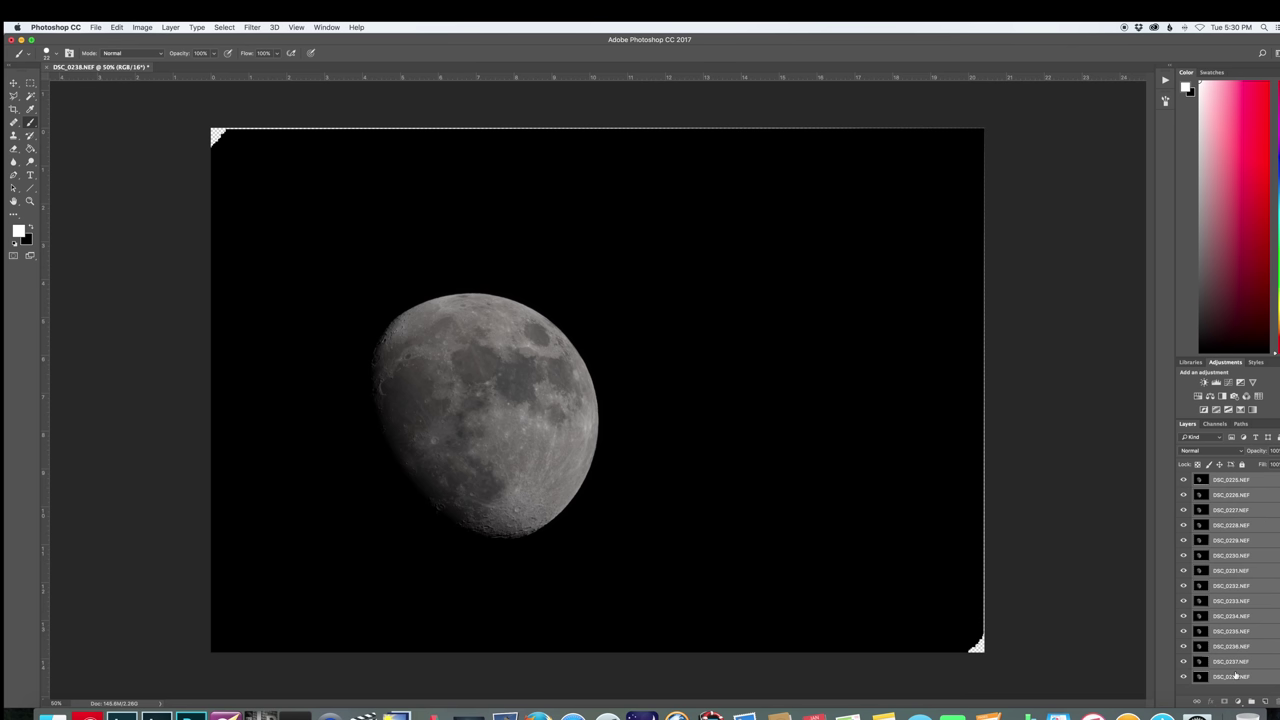
{"action": "left_click", "coordinate": [96, 27]}
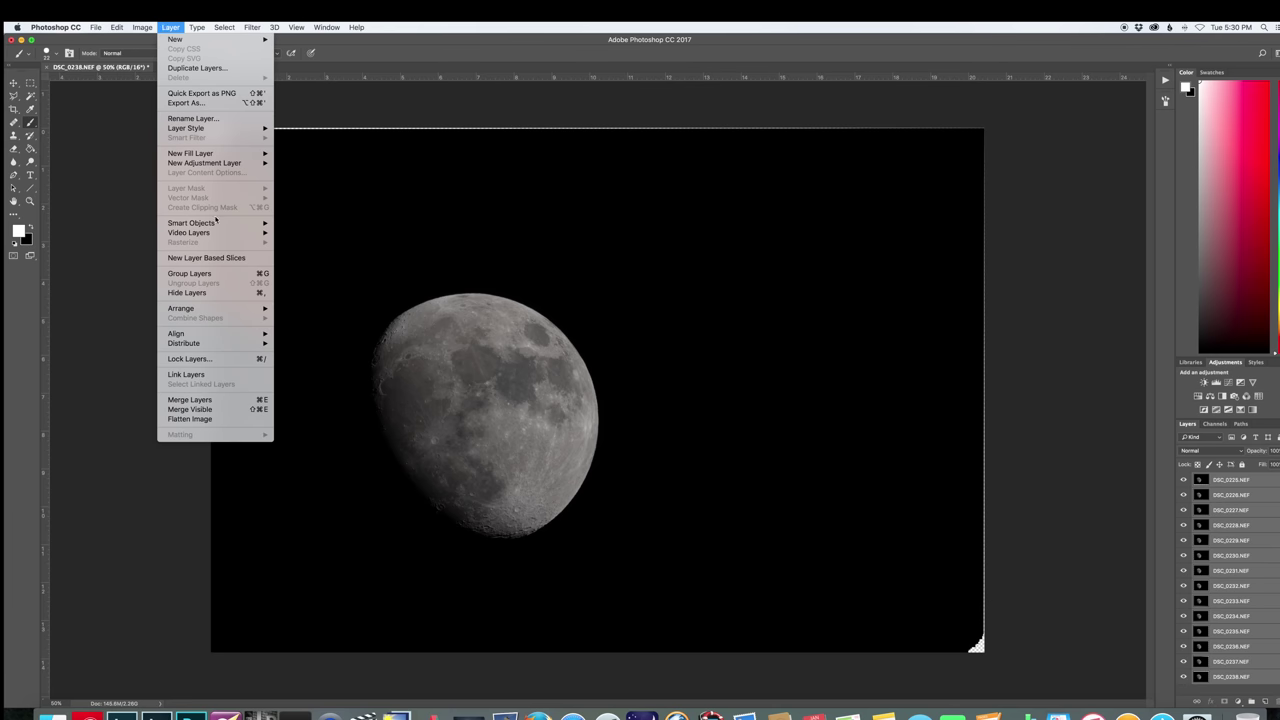
Convert the selected exposures into a DSC_0225.NEF smart object and decline rasterizing it
{"action": "mouse_move", "coordinate": [216, 226]}
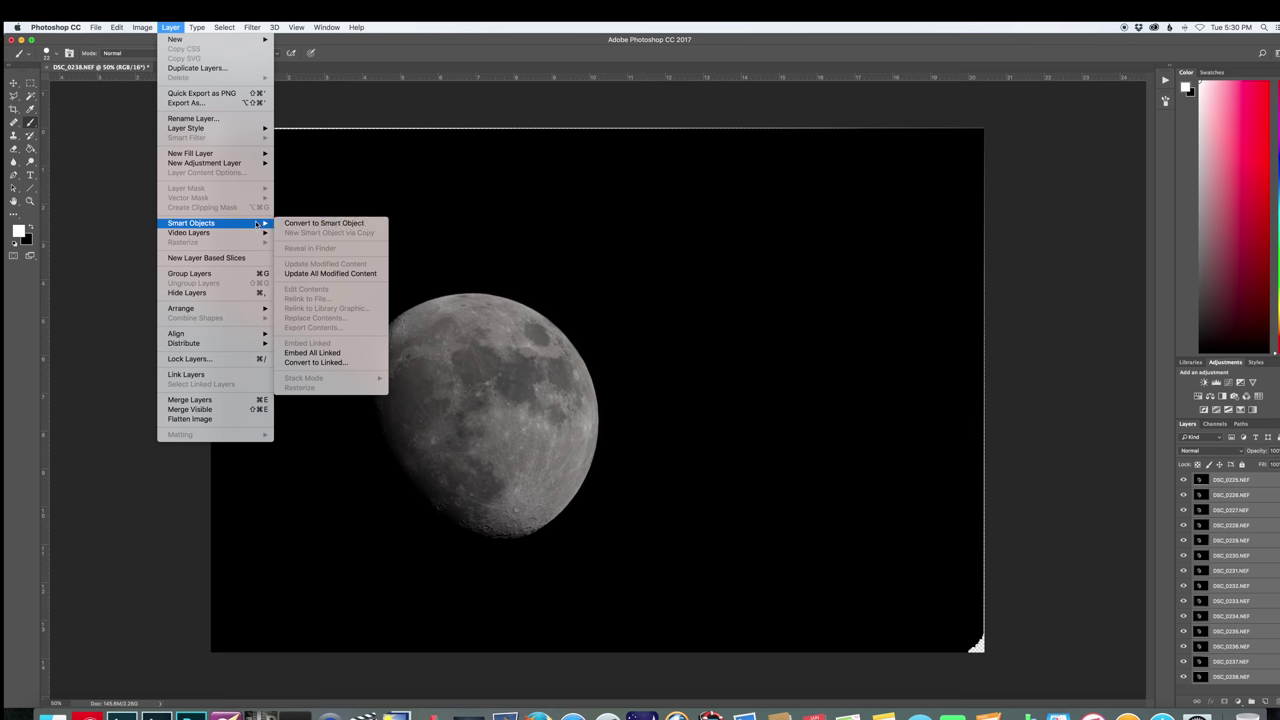
{"action": "left_click", "coordinate": [326, 222]}
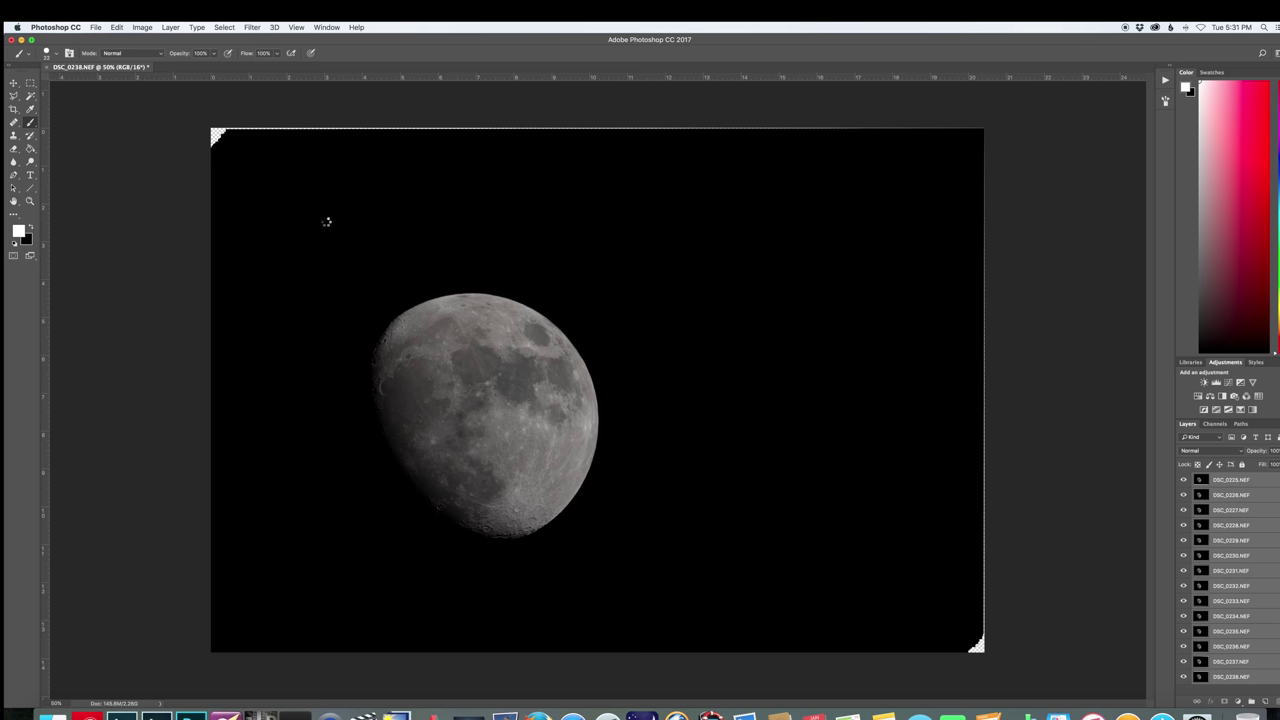
{"action": "left_click", "coordinate": [298, 160]}
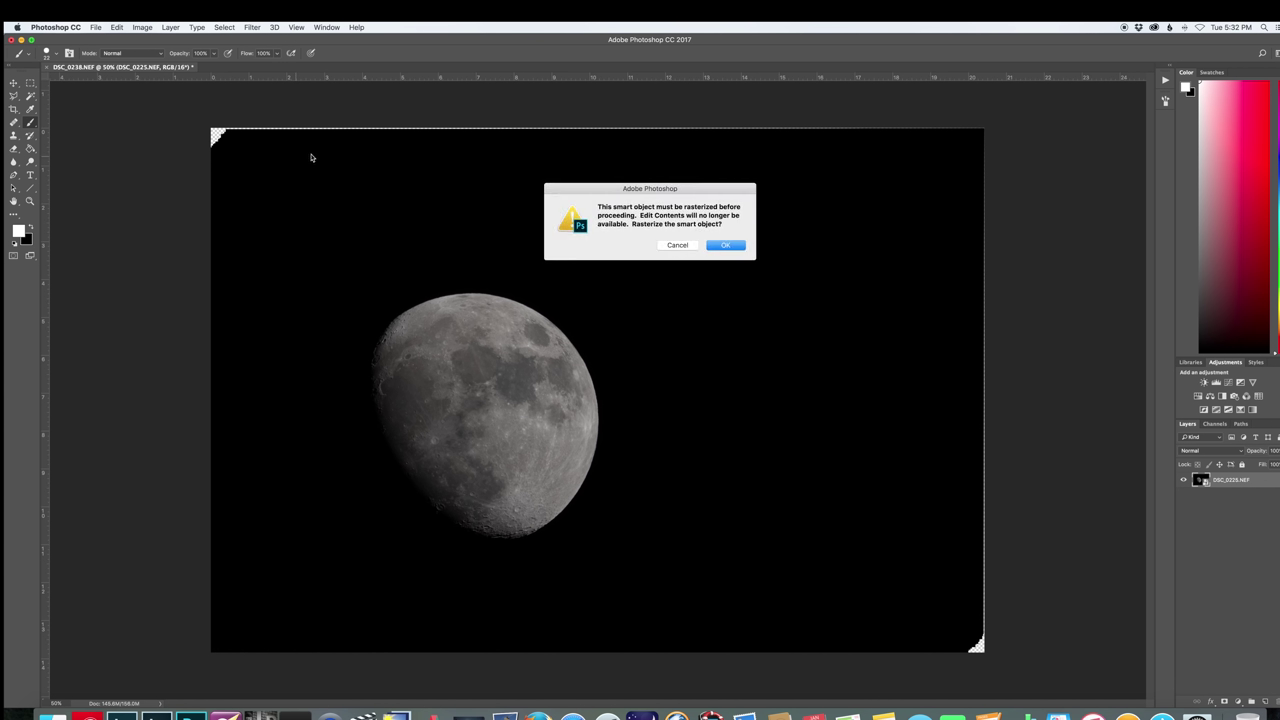
{"action": "left_click", "coordinate": [680, 249]}
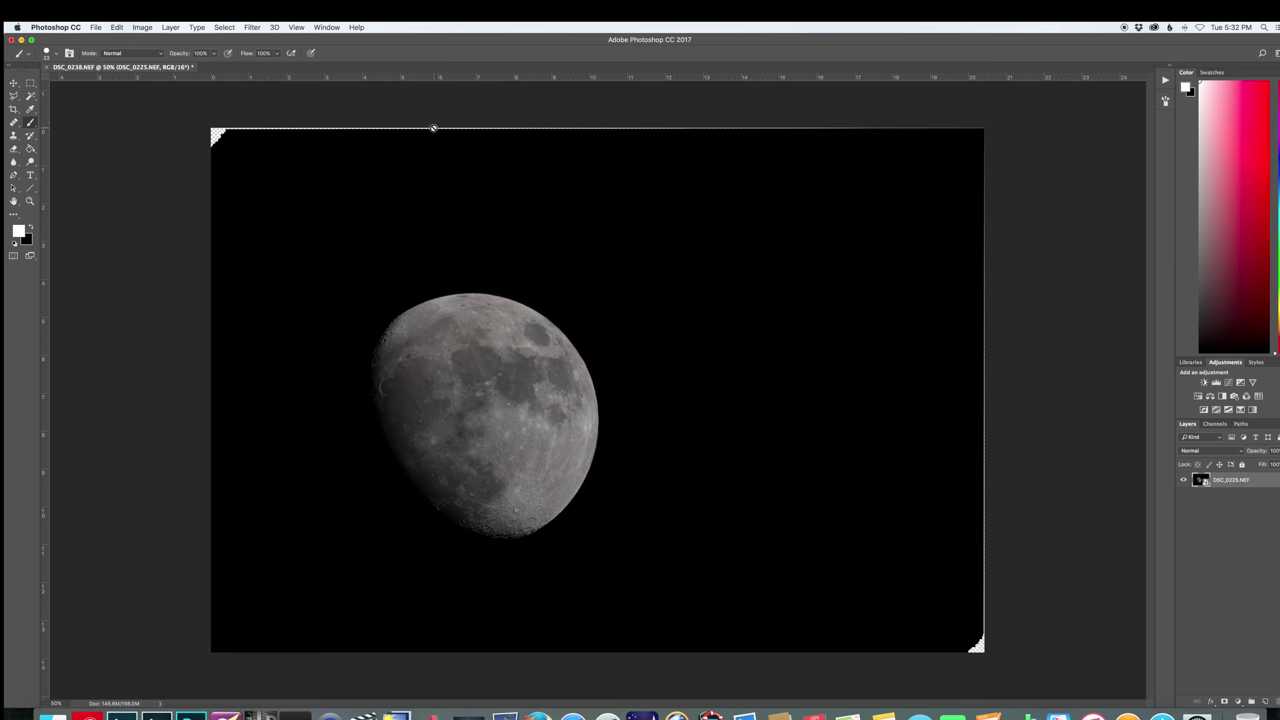
Set the smart object's Stack Mode to Median and bring up the layer's context menu
{"action": "left_click", "coordinate": [171, 27]}
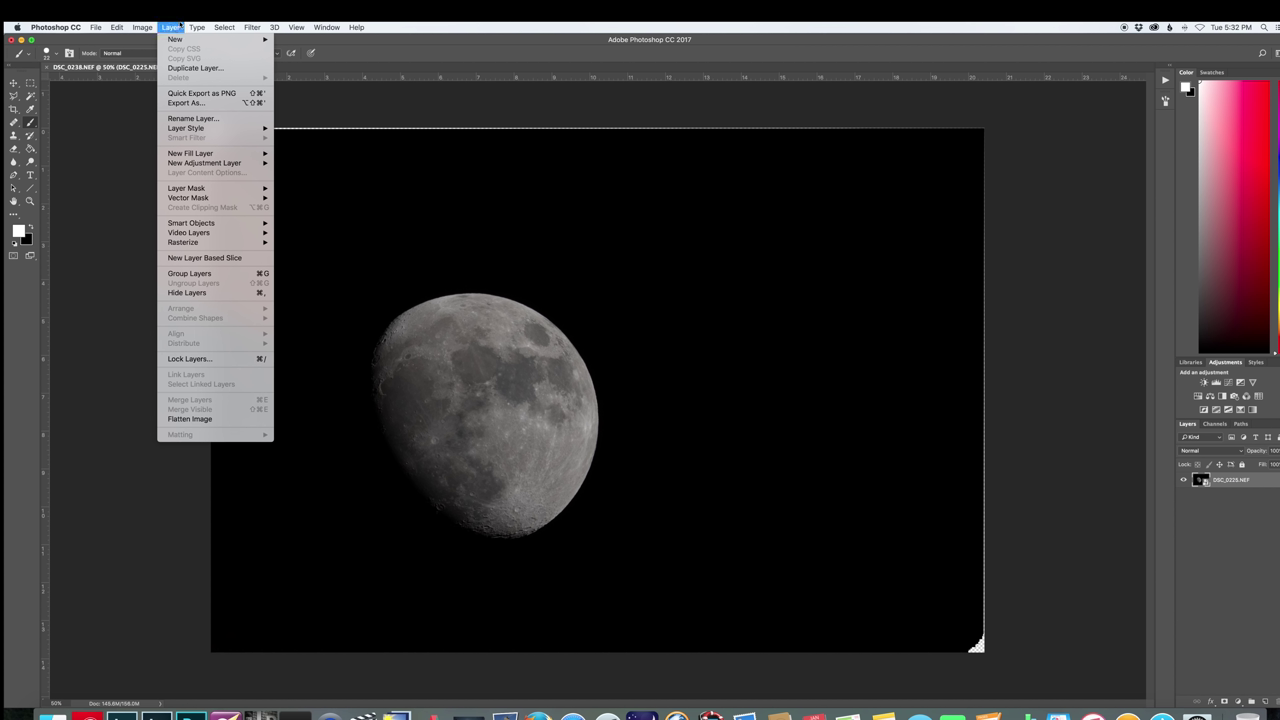
{"action": "mouse_move", "coordinate": [227, 226]}
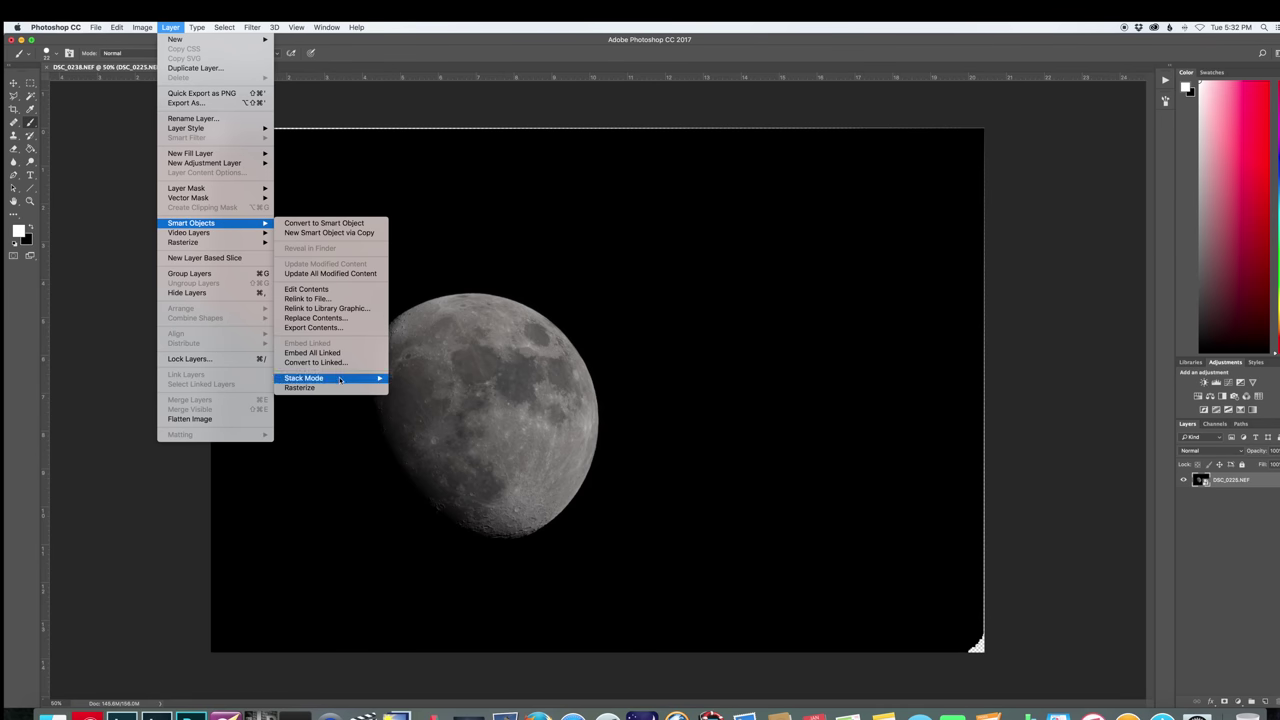
{"action": "mouse_move", "coordinate": [342, 380]}
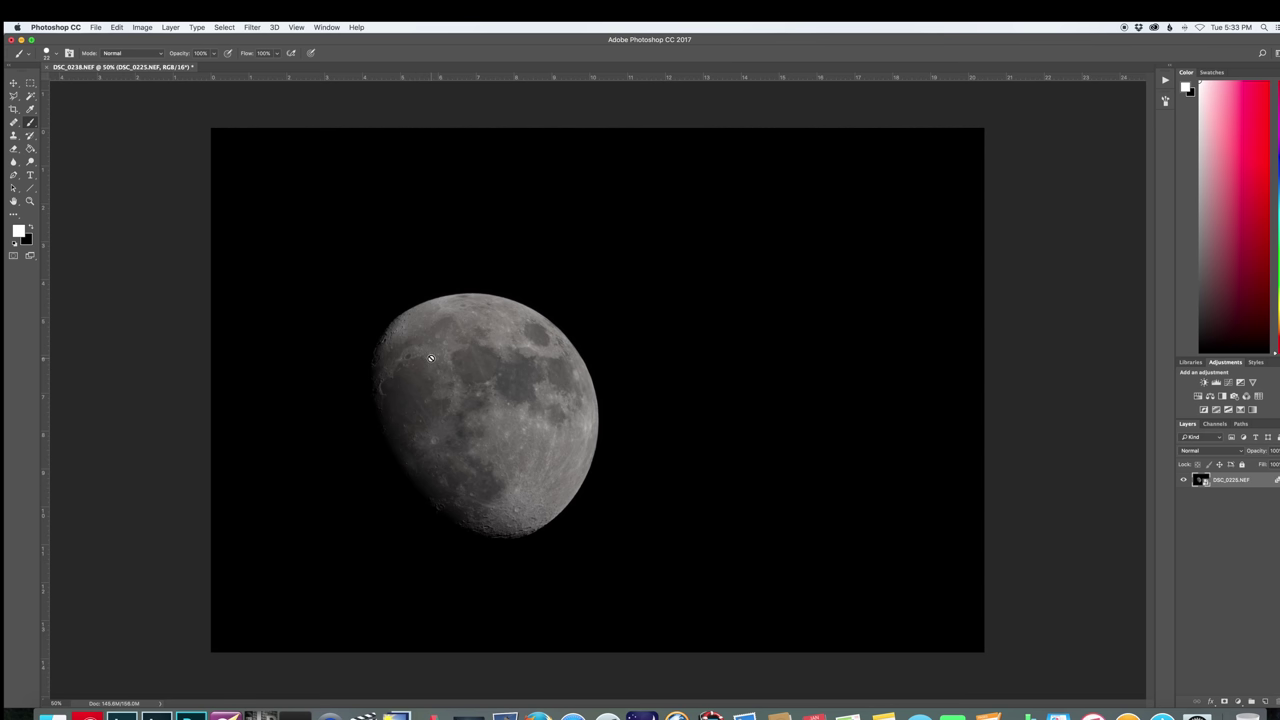
{"action": "right_click", "coordinate": [1262, 485]}
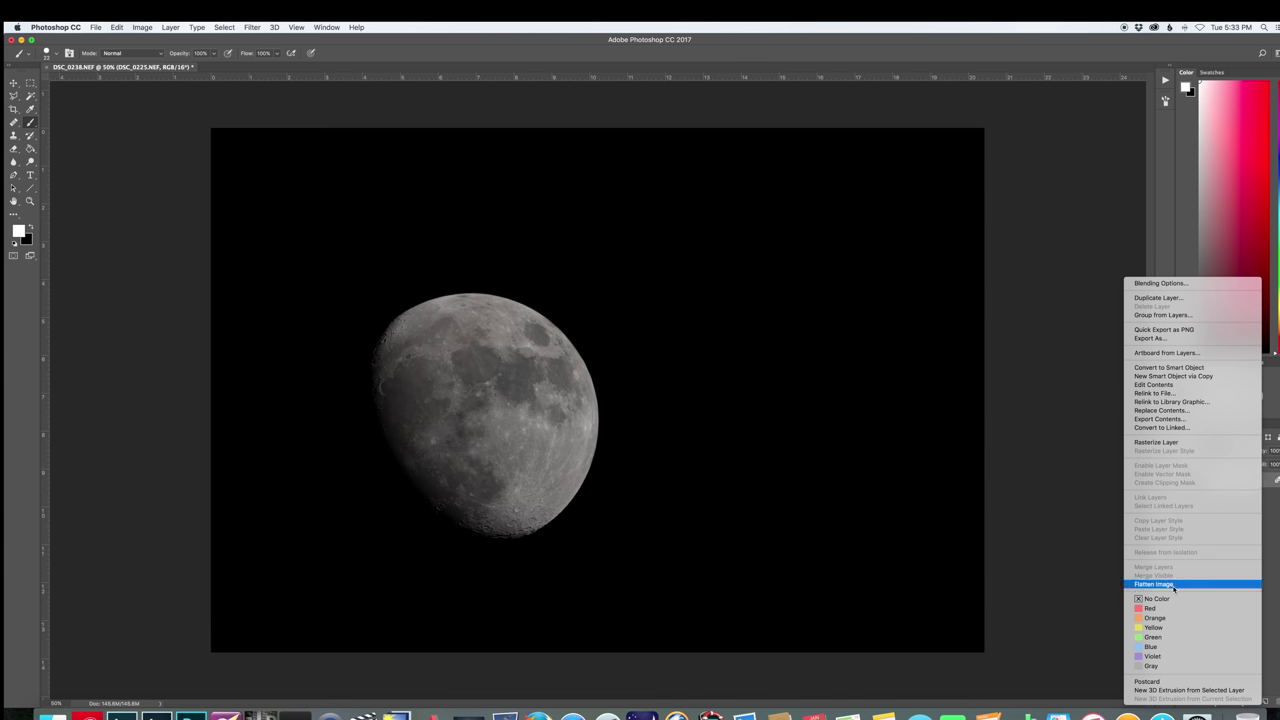
Flatten the stacked moon smart object into a single Background layer
{"action": "left_click", "coordinate": [1161, 560]}
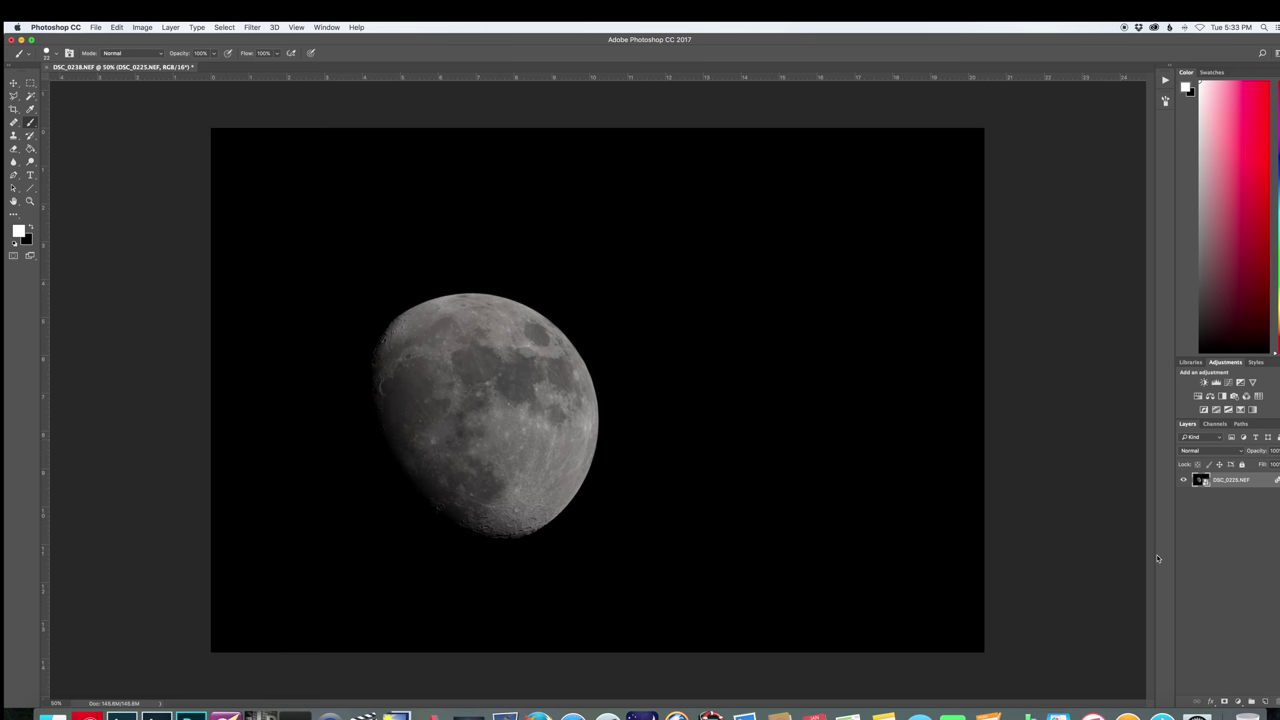
{"action": "right_click", "coordinate": [1240, 490]}
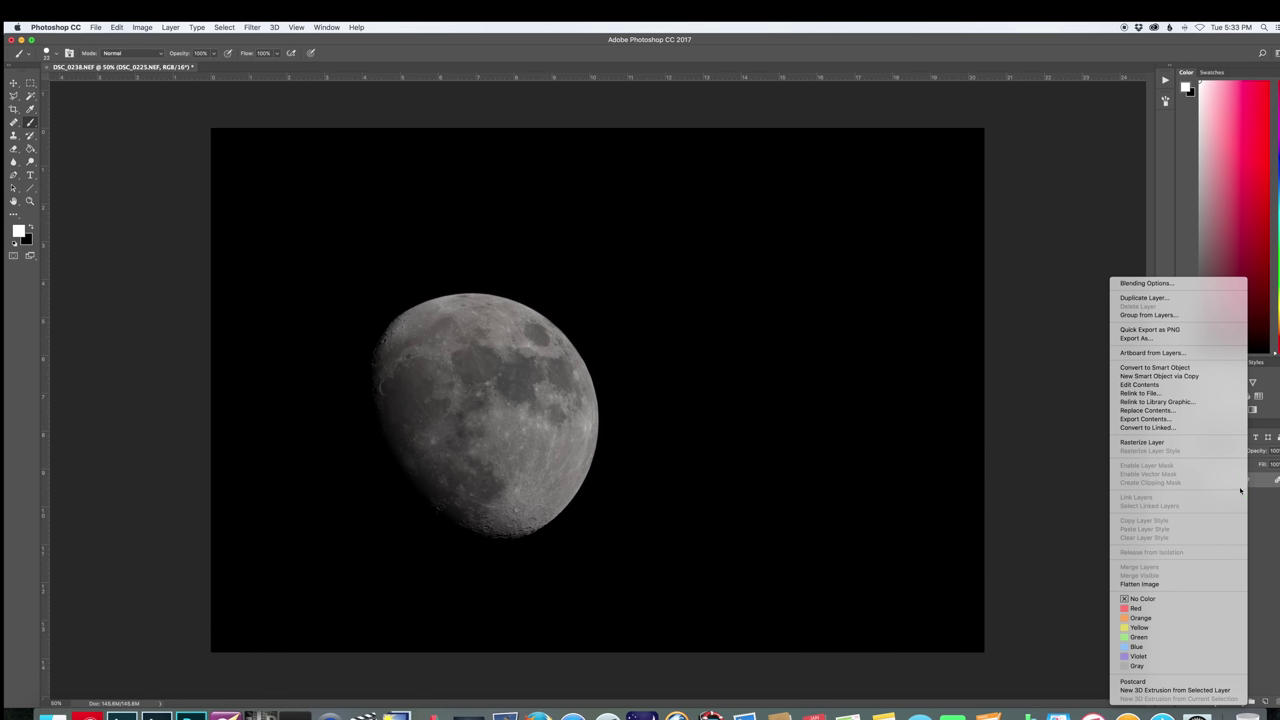
{"action": "left_click", "coordinate": [1183, 584]}
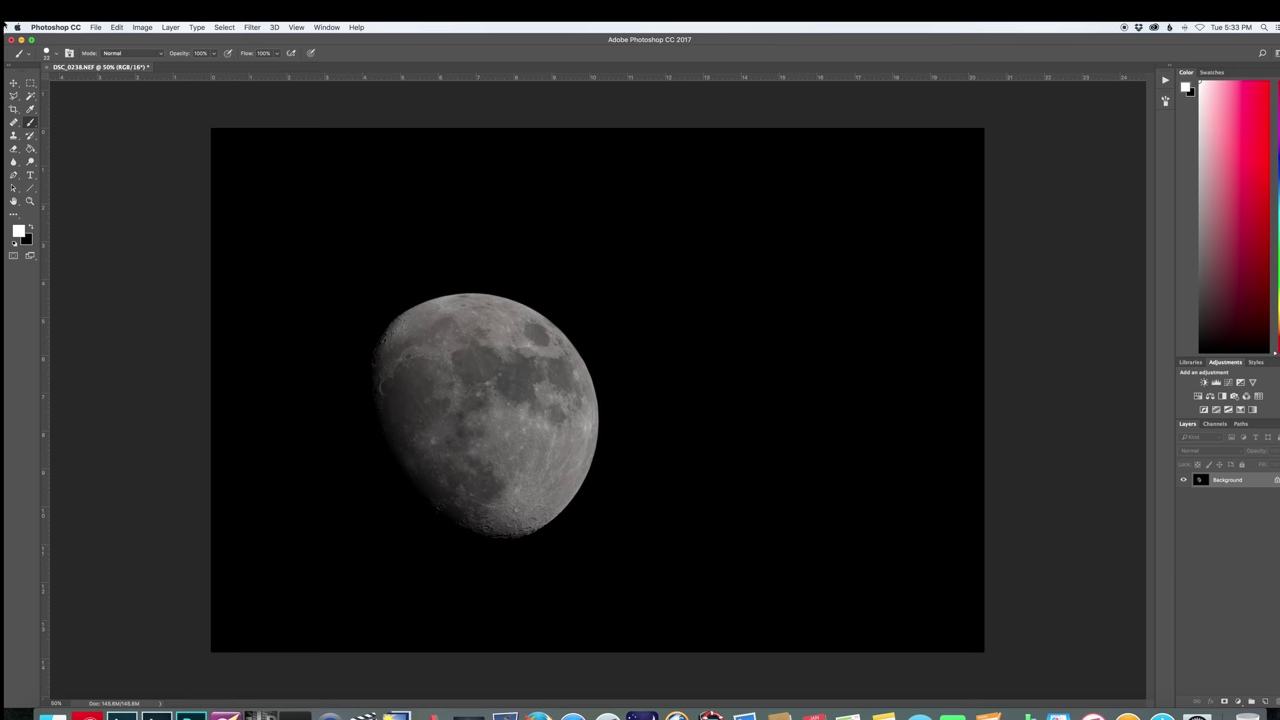
Close the DSC_0238.NEF document to bring up the save prompt
{"action": "left_click", "coordinate": [115, 27]}
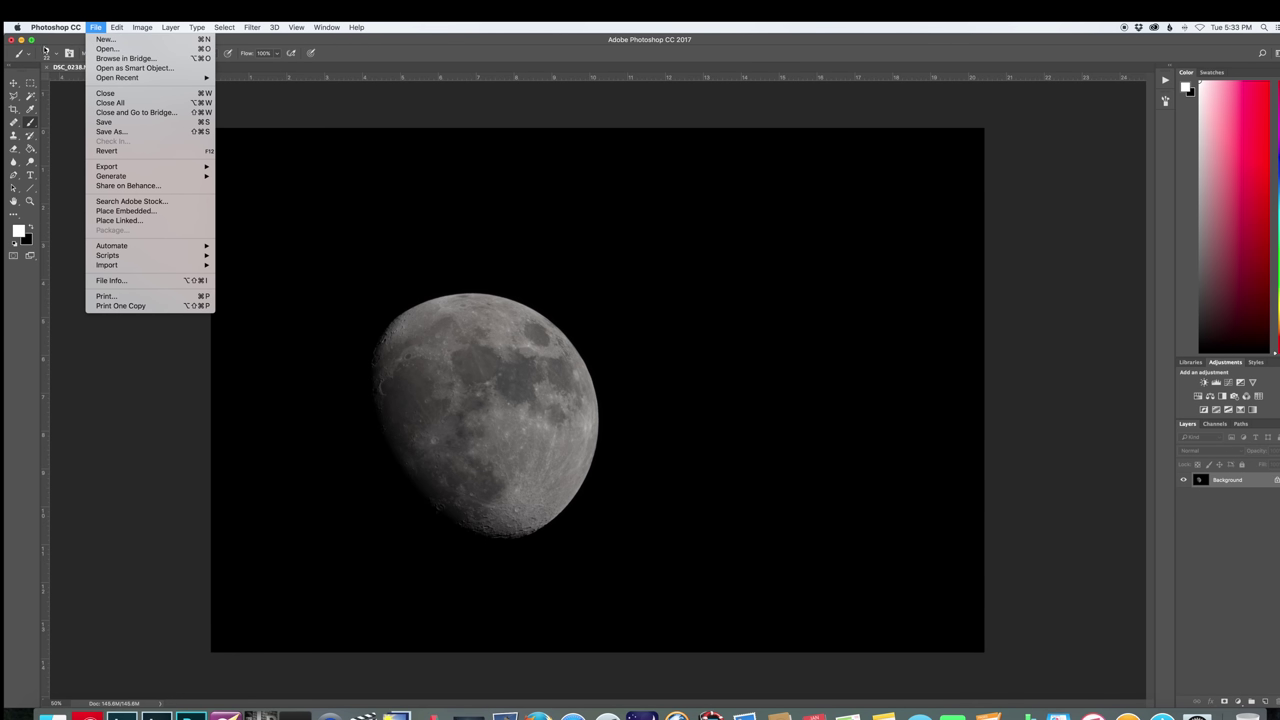
{"action": "mouse_move", "coordinate": [55, 27]}
{"action": "mouse_move", "coordinate": [36, 57]}
{"action": "left_click", "coordinate": [208, 46]}
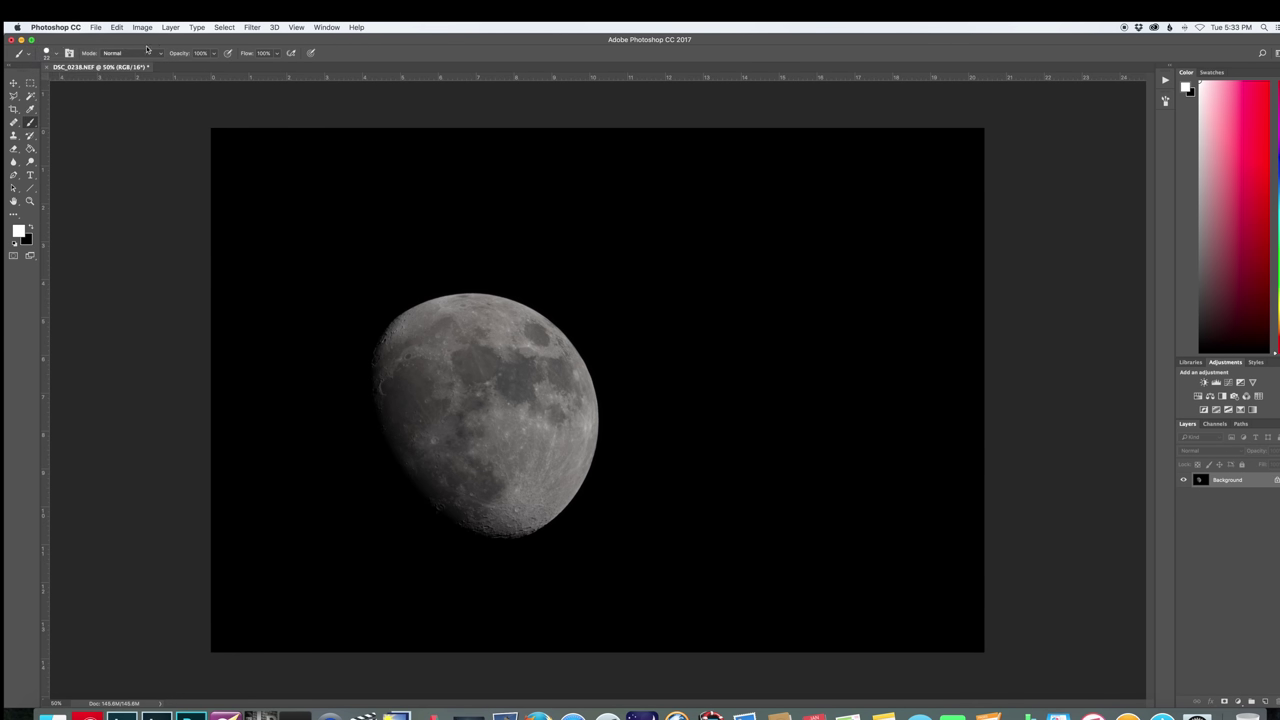
{"action": "left_click", "coordinate": [11, 39]}
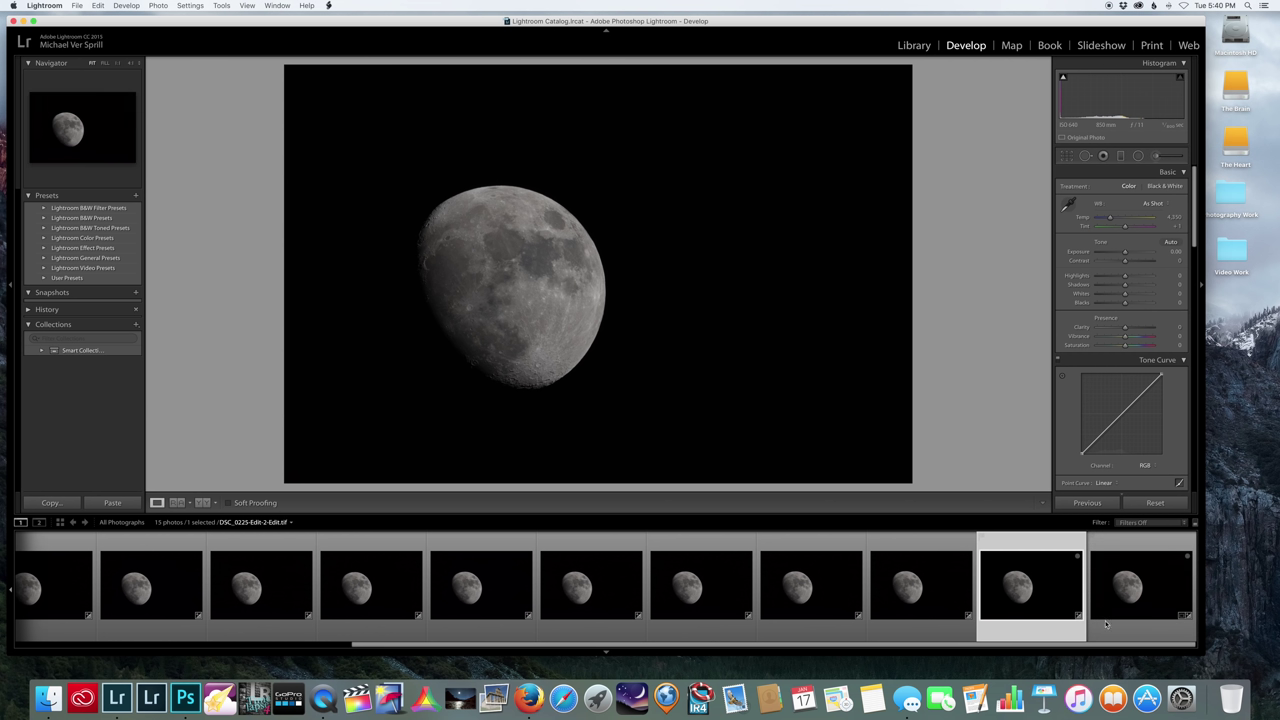
View the single exposure DSC_0238.NEF, then return to the stacked DSC_0225-Edit-2-Edit.tif
{"action": "left_click", "coordinate": [1145, 634]}
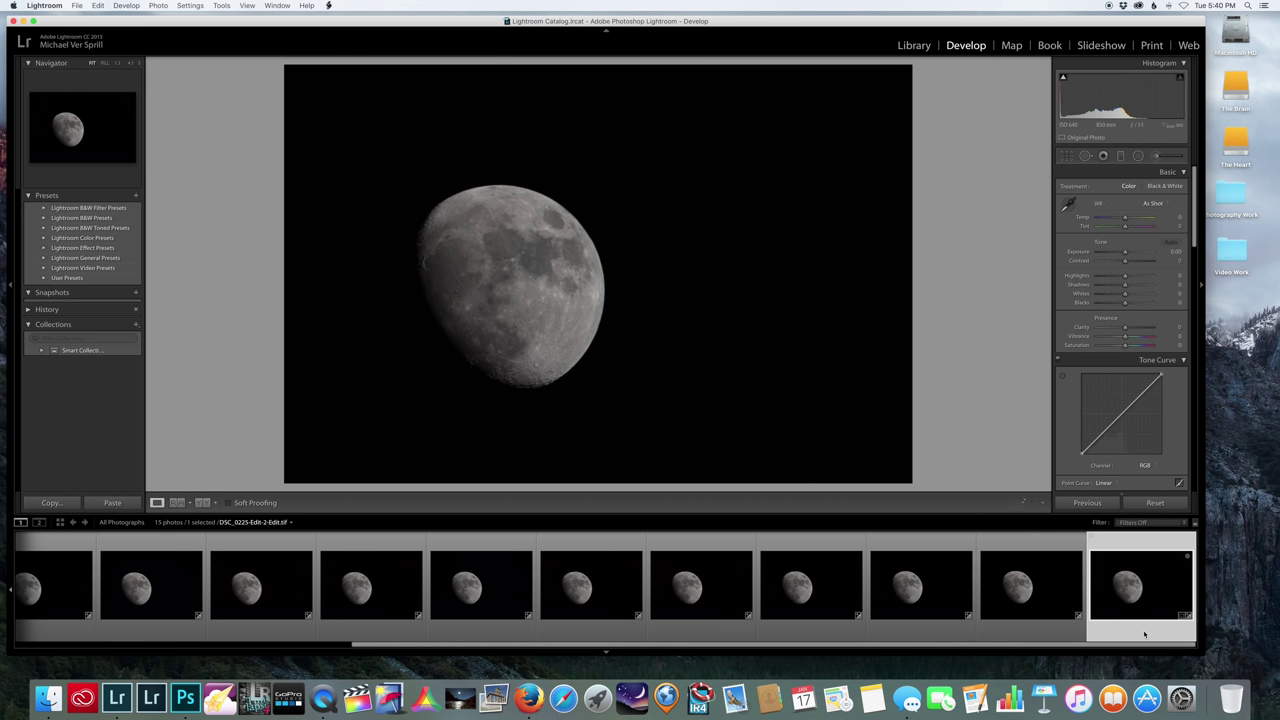
{"action": "left_click", "coordinate": [1019, 634]}
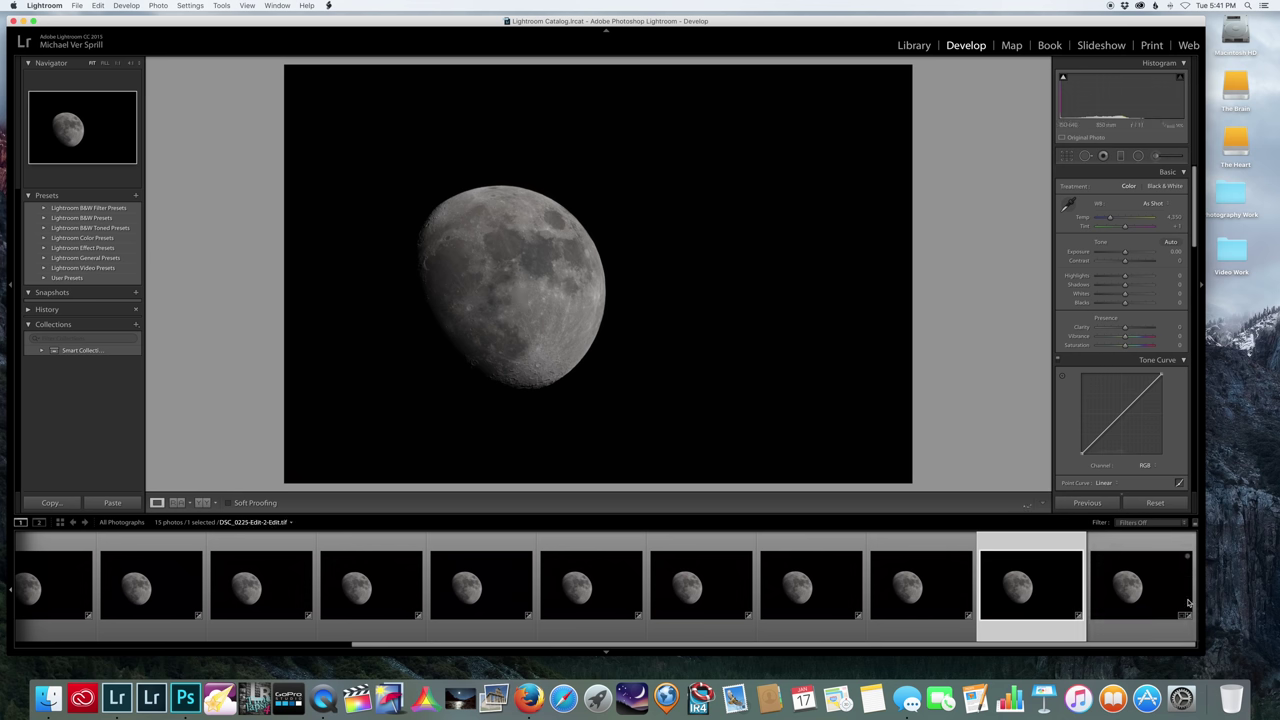
Nudge contrast slightly and raise the stacked moon's Sharpening Amount from 25 to 60
{"action": "left_click", "coordinate": [1128, 632], "text": "shift"}
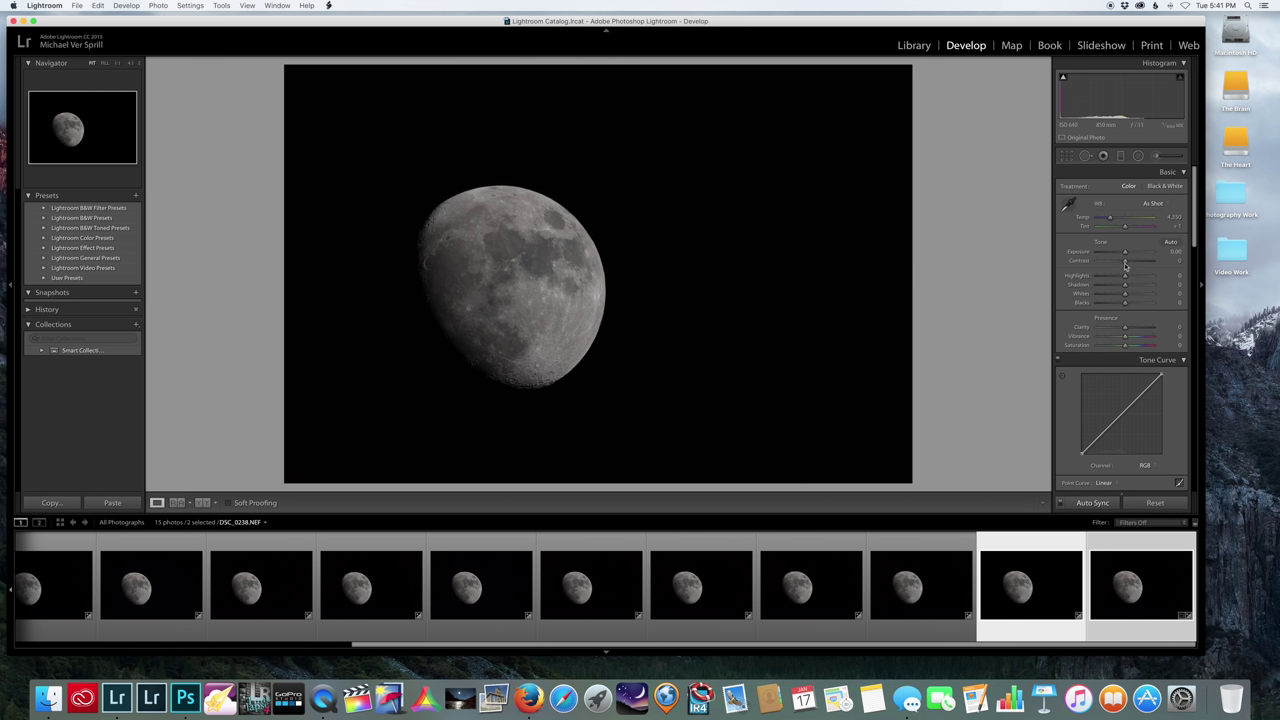
{"action": "left_click_drag", "start_coordinate": [1125, 263], "coordinate": [1128, 263]}
{"action": "scroll", "coordinate": [1138, 378], "scroll_direction": "down", "scroll_amount": 2}
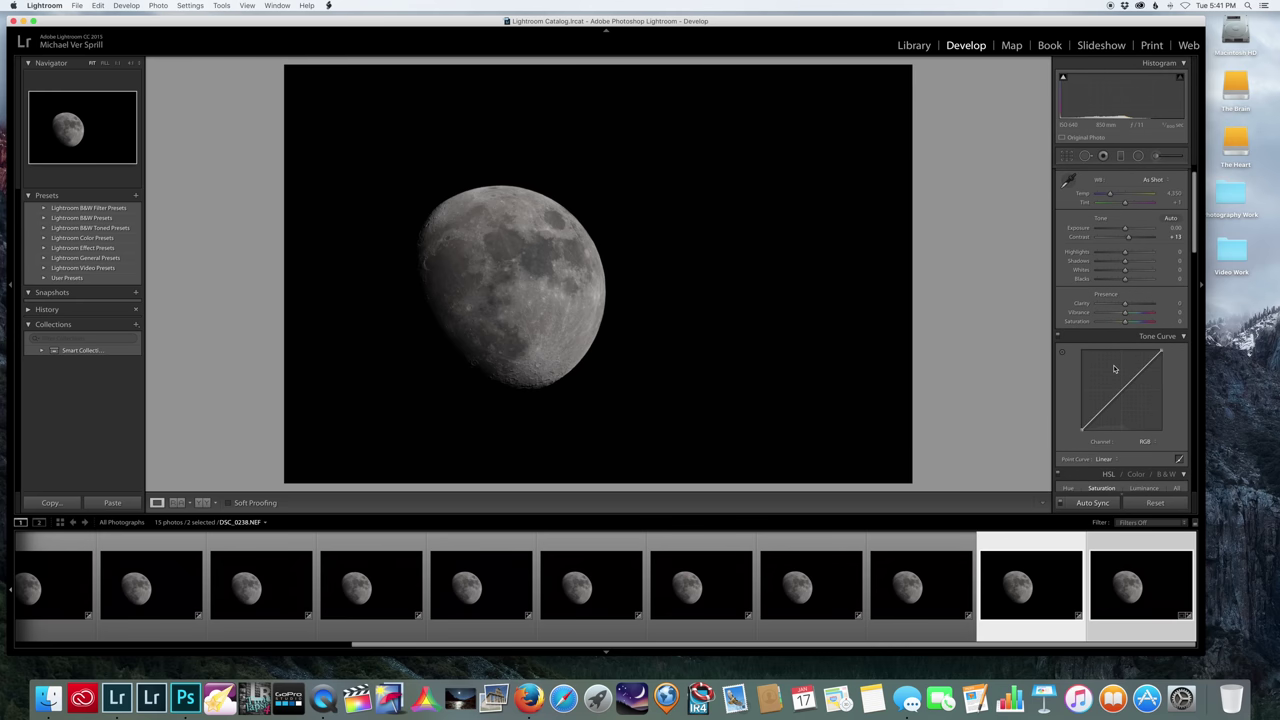
{"action": "scroll", "coordinate": [1114, 370], "scroll_direction": "down", "scroll_amount": 7}
{"action": "scroll", "coordinate": [1114, 370], "scroll_direction": "down", "scroll_amount": 1}
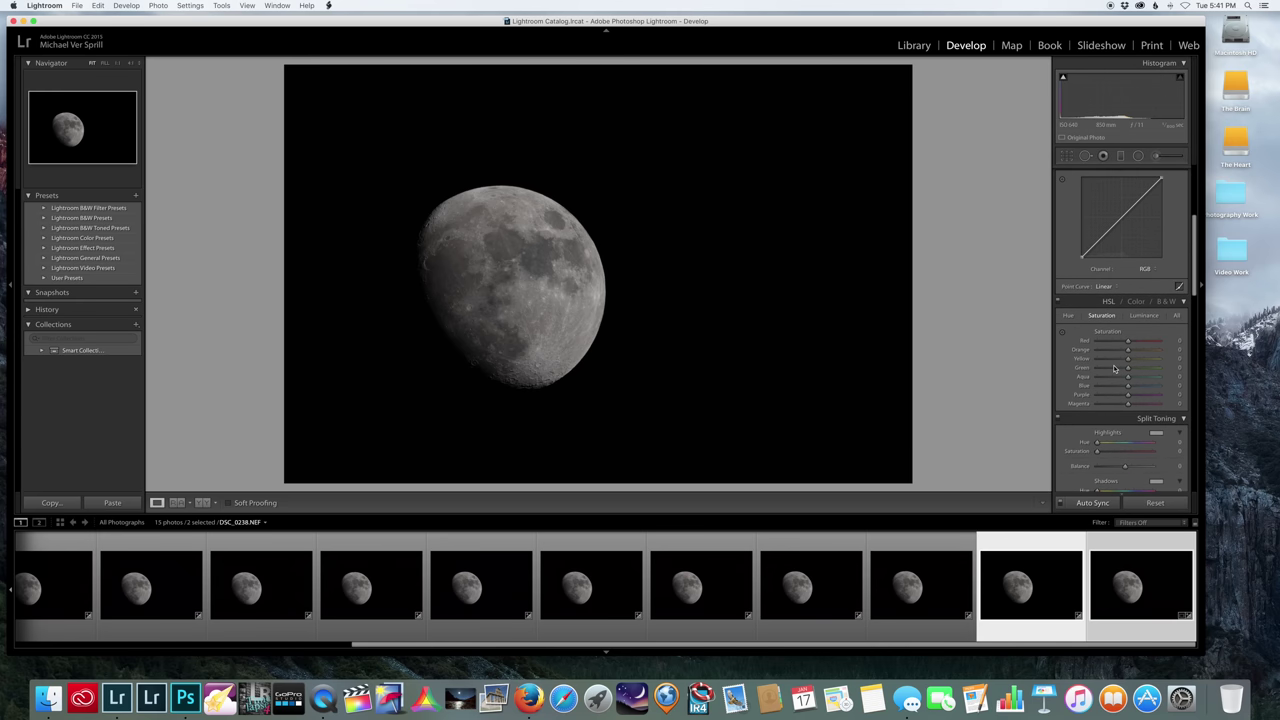
{"action": "scroll", "coordinate": [1114, 370], "scroll_direction": "down", "scroll_amount": 9}
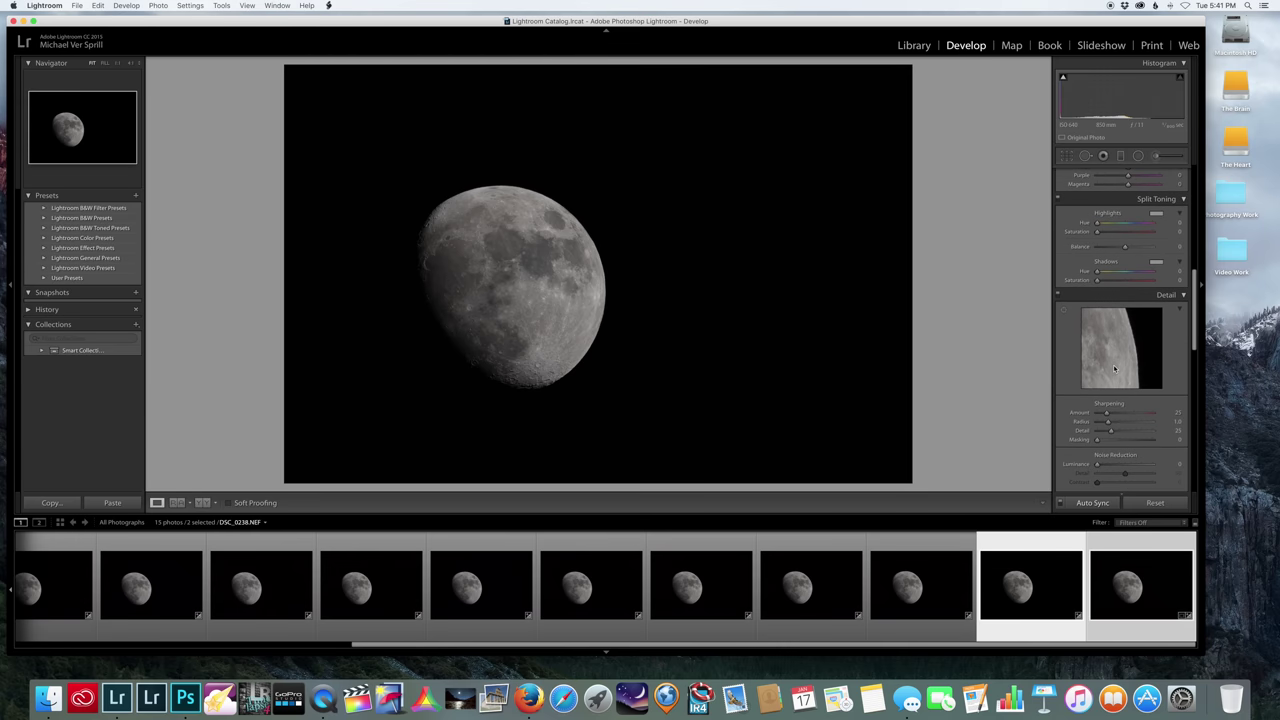
{"action": "left_click_drag", "start_coordinate": [1108, 417], "coordinate": [1119, 415]}
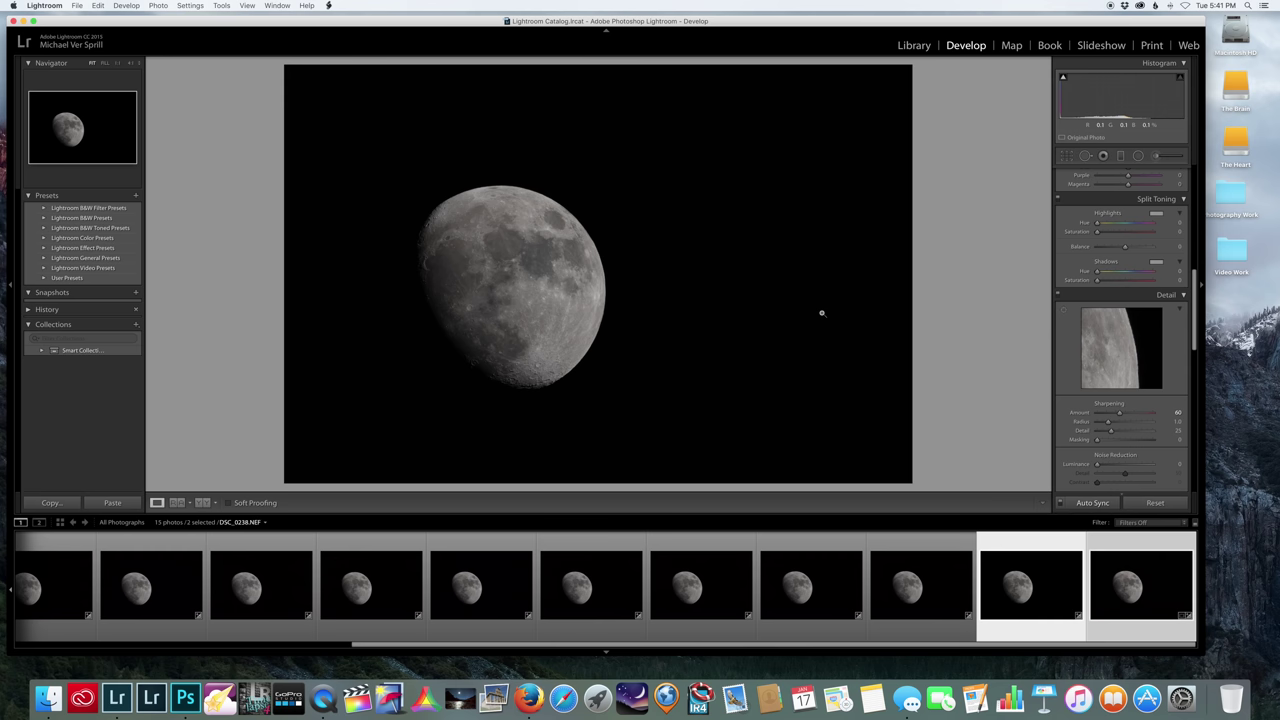
{"action": "left_click", "coordinate": [40, 523]}
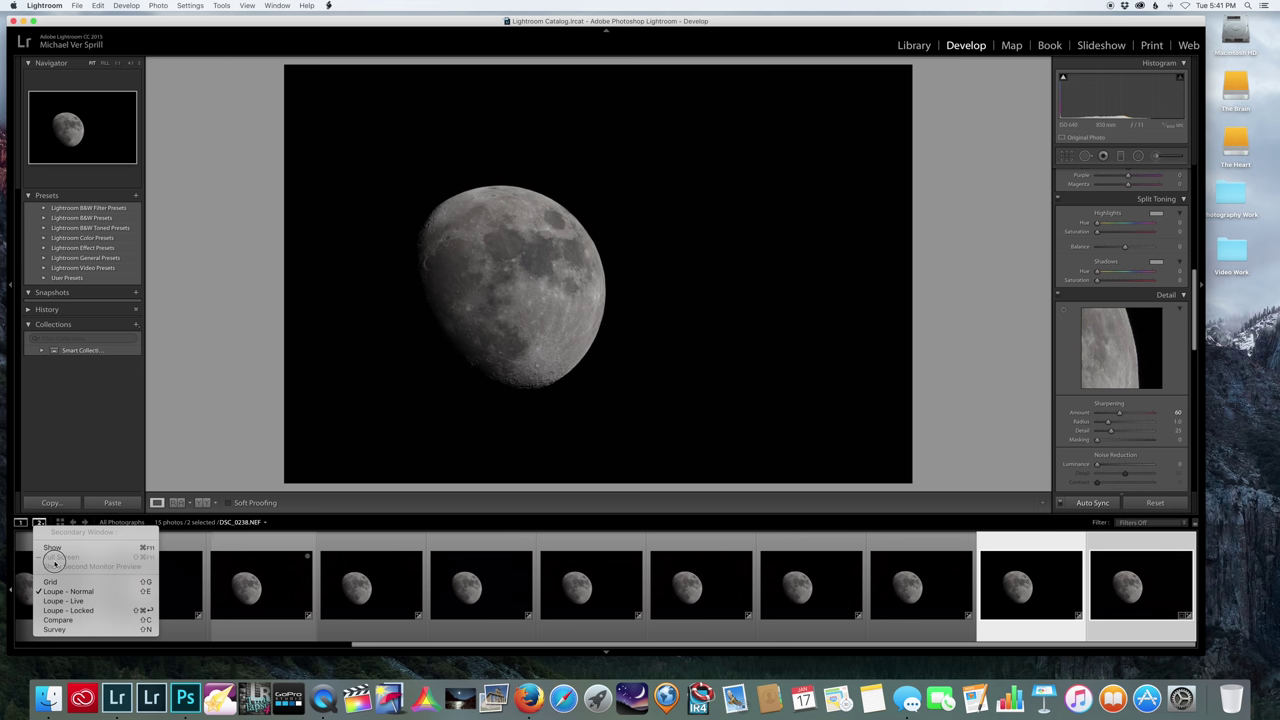
Show both moon photos in a Compare secondary window at 1:1 zoom, with Candidate active
{"action": "left_click", "coordinate": [58, 620]}
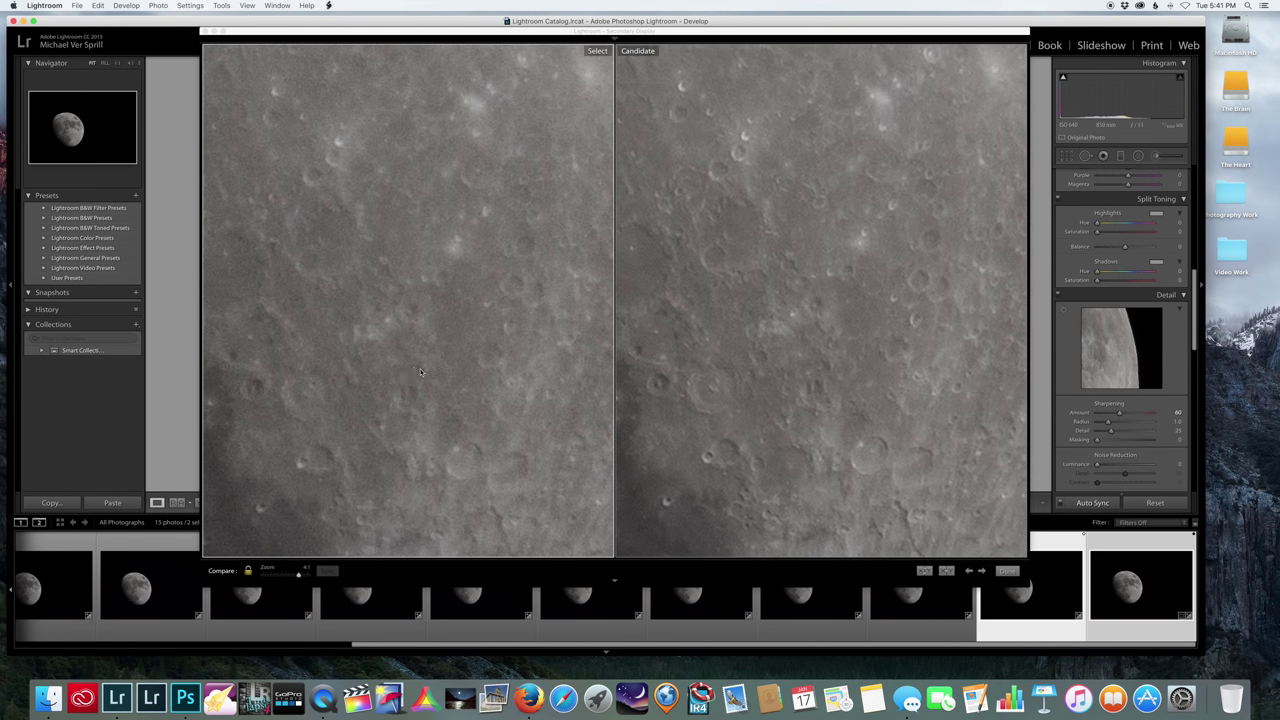
{"action": "left_click_drag", "start_coordinate": [296, 574], "coordinate": [287, 578]}
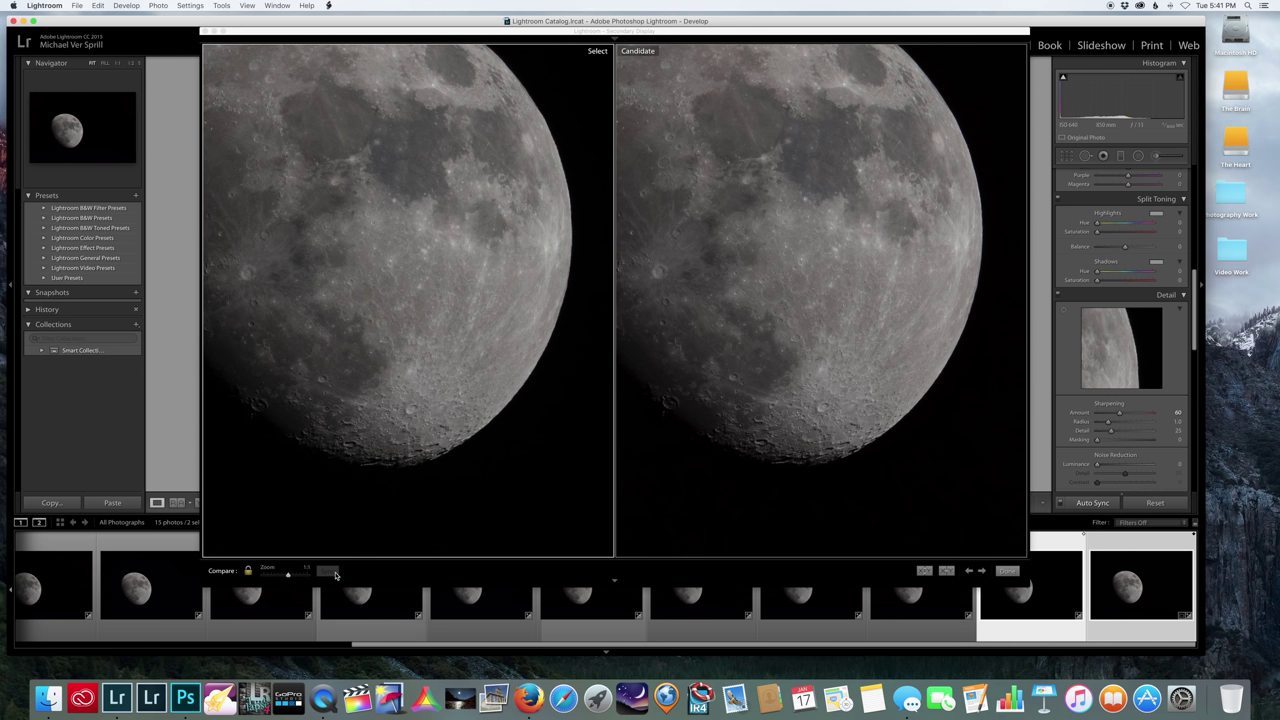
{"action": "left_click", "coordinate": [288, 575]}
{"action": "left_click_drag", "start_coordinate": [288, 575], "coordinate": [295, 576]}
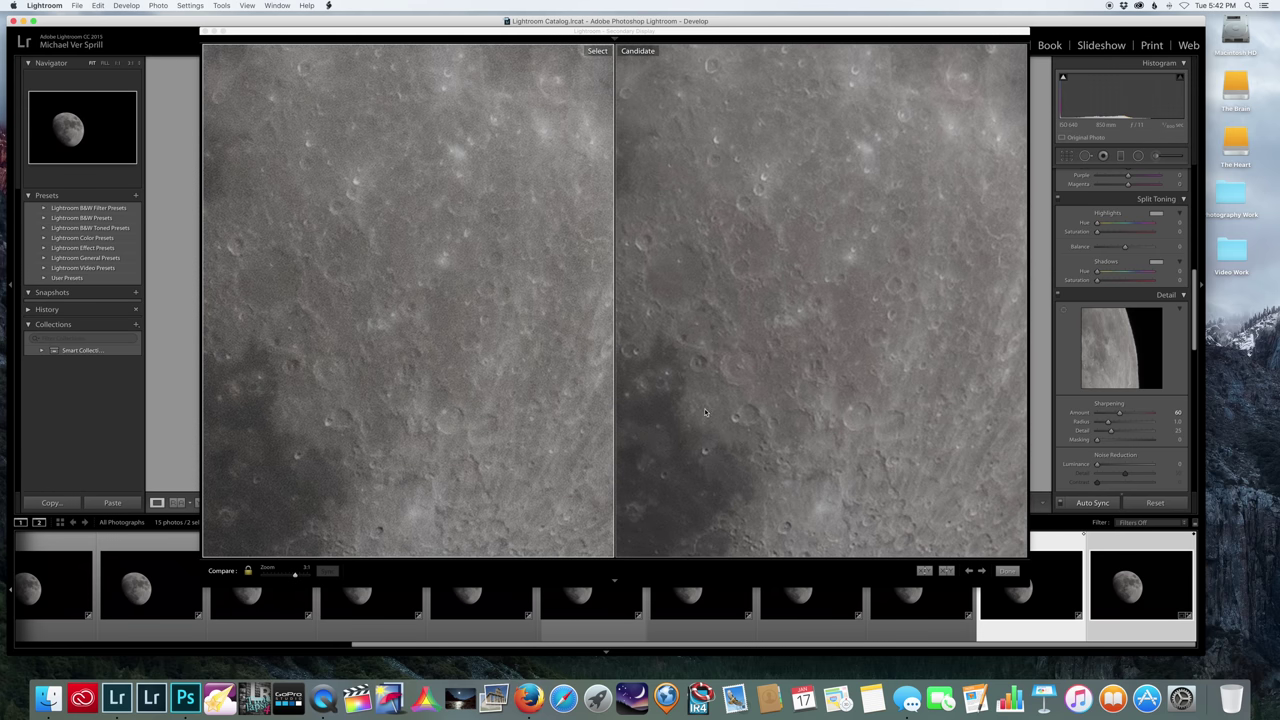
{"action": "left_click", "coordinate": [755, 338]}
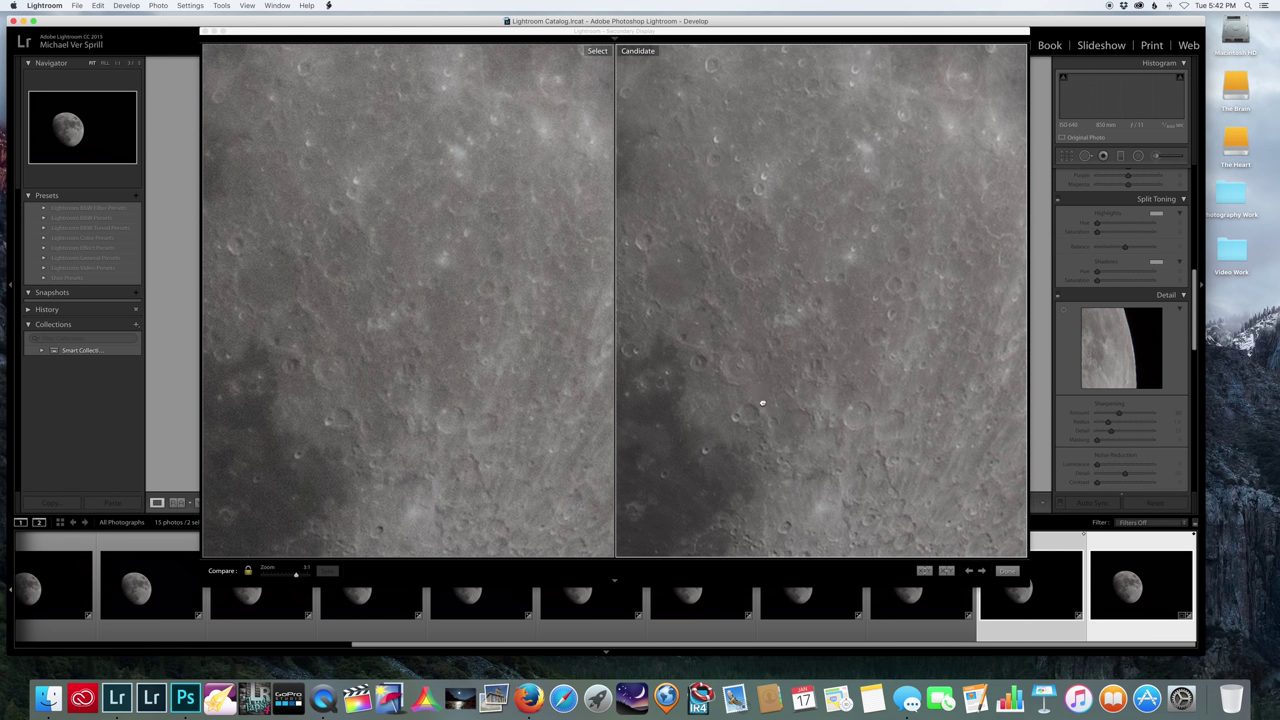
Pan the linked 1:1 views from the lower edge to the mare's edge, switching photos
{"action": "left_click_drag", "start_coordinate": [767, 415], "coordinate": [757, 326]}
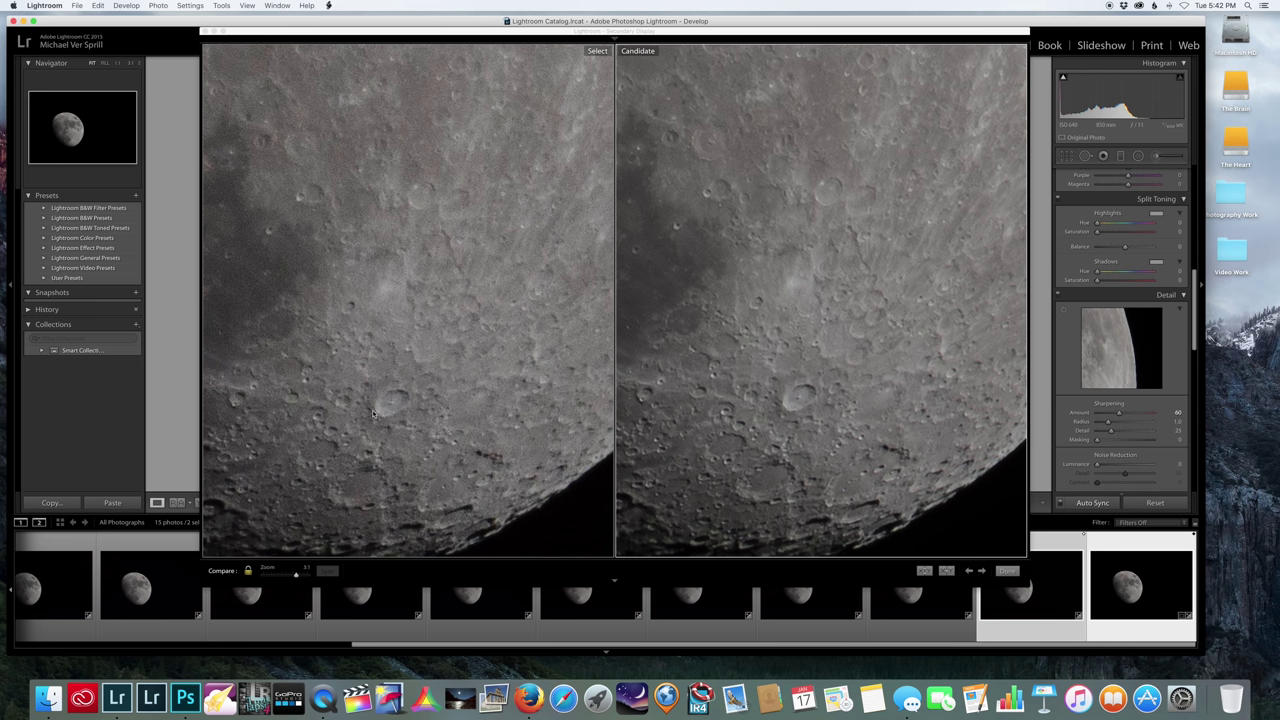
{"action": "key", "text": "Right"}
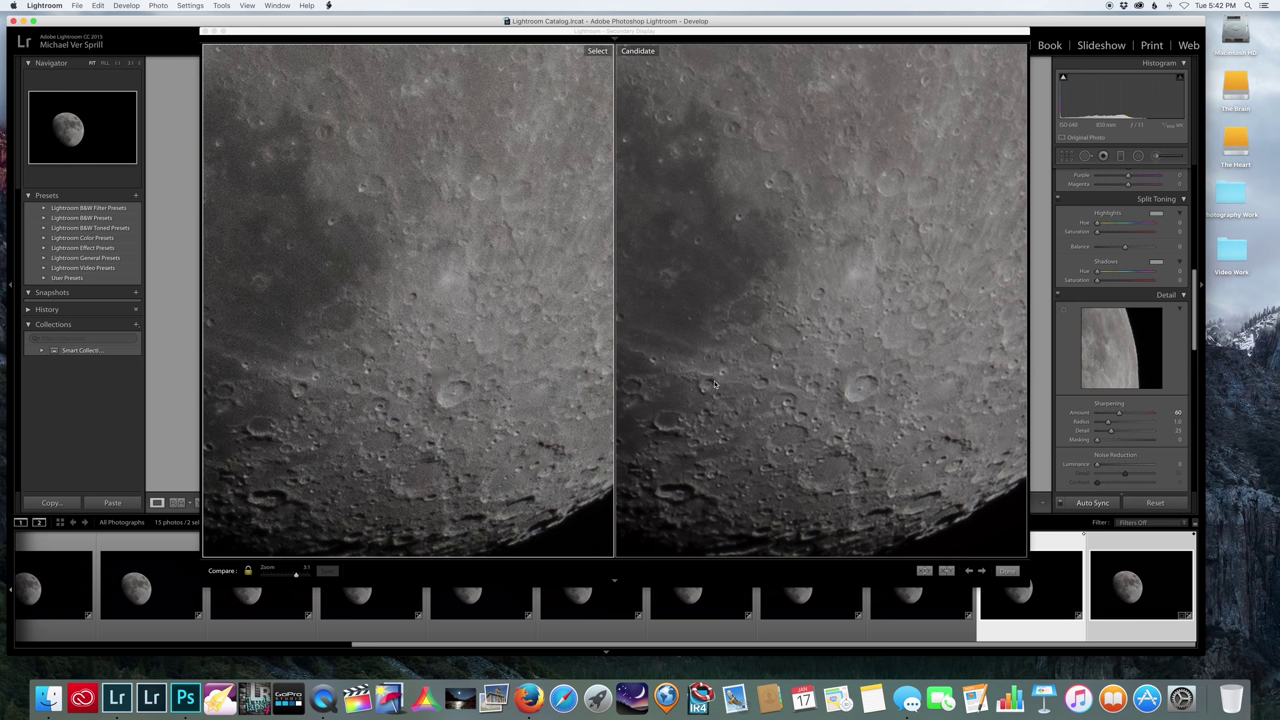
{"action": "left_click_drag", "start_coordinate": [709, 349], "coordinate": [699, 327]}
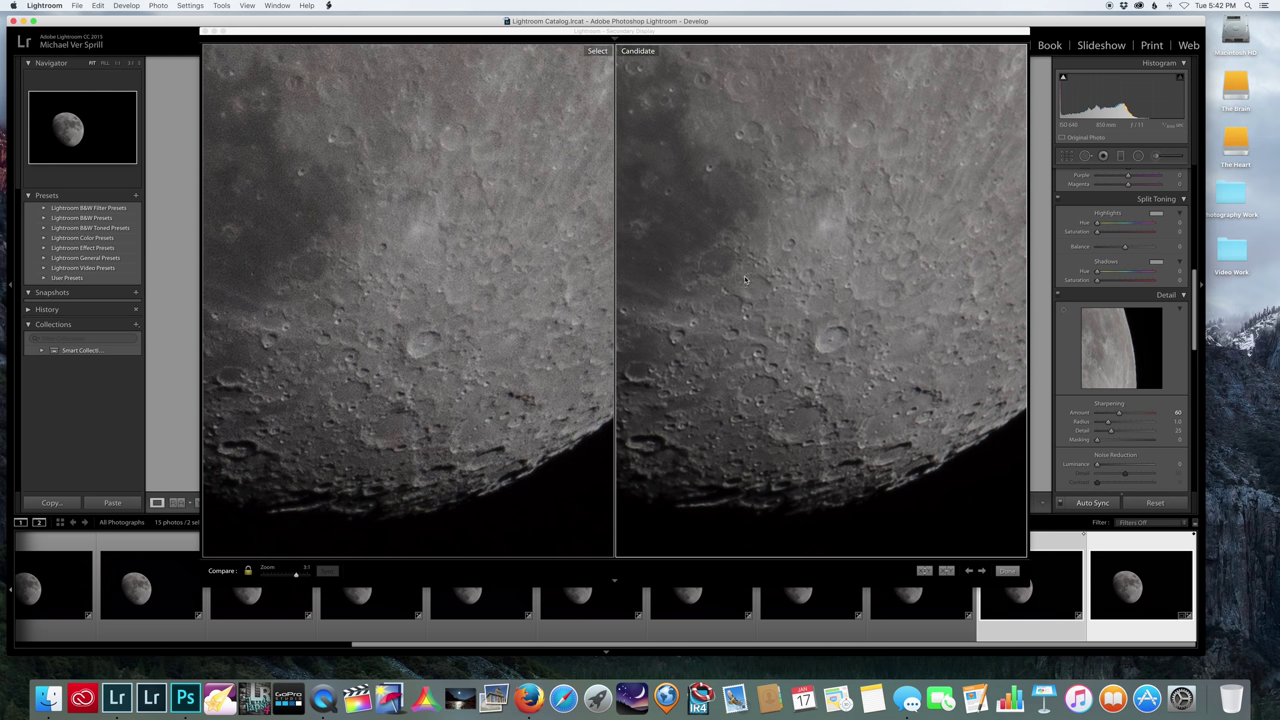
{"action": "left_click_drag", "start_coordinate": [735, 215], "coordinate": [760, 430]}
{"action": "left_click_drag", "start_coordinate": [755, 172], "coordinate": [737, 380]}
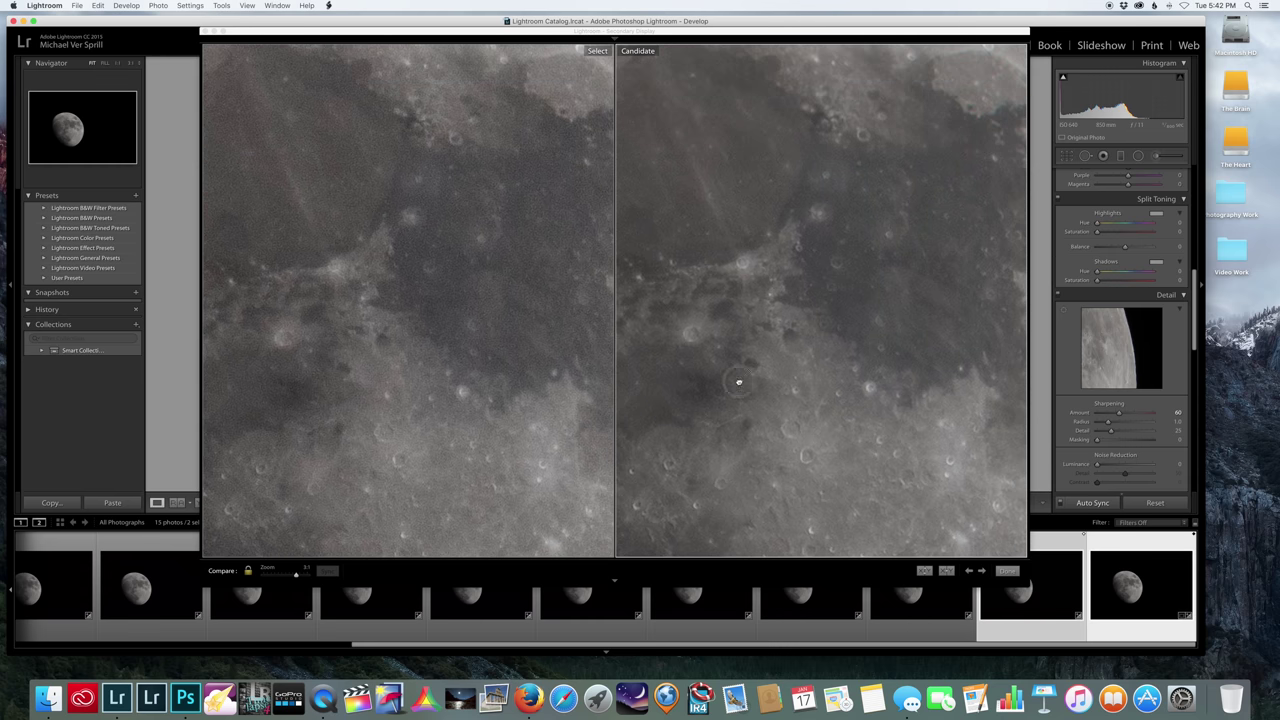
Pan both views along the moon's lower-right edge to the large crater region
{"action": "scroll", "coordinate": [738, 384], "scroll_direction": "up", "scroll_amount": 5}
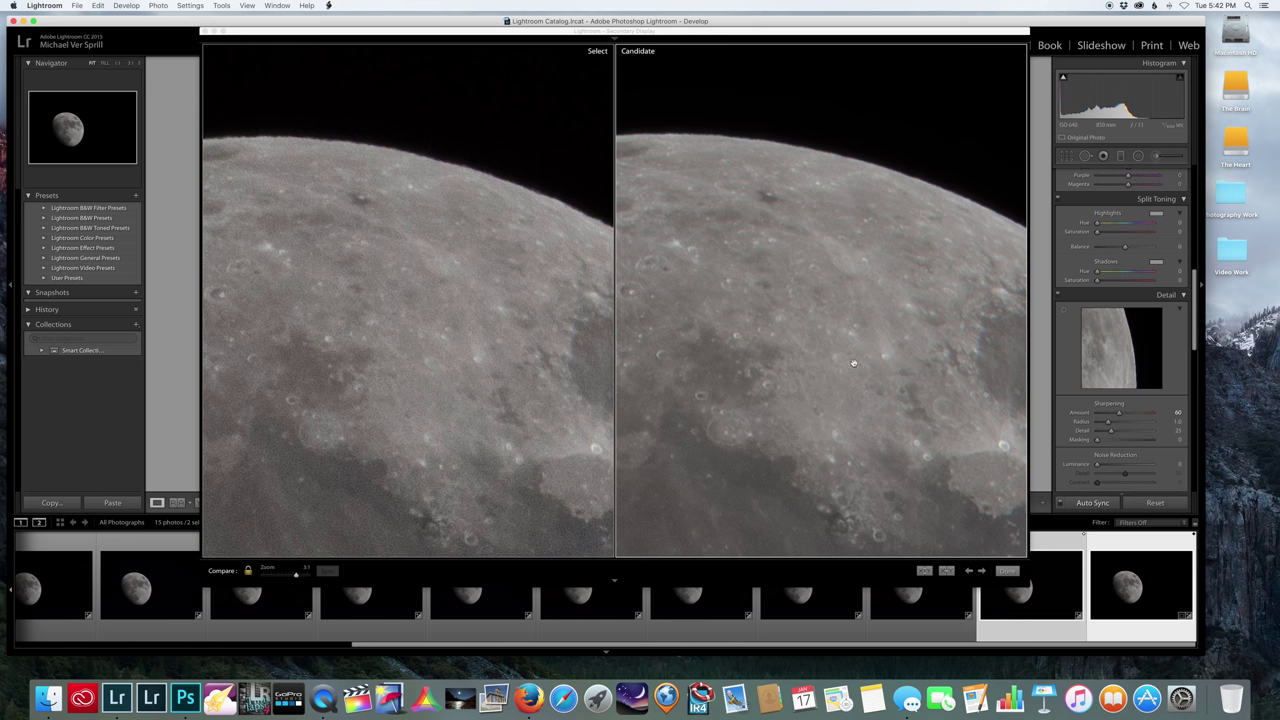
{"action": "scroll", "coordinate": [875, 368], "scroll_direction": "down", "scroll_amount": 5}
{"action": "scroll", "coordinate": [875, 368], "scroll_direction": "right", "scroll_amount": 5}
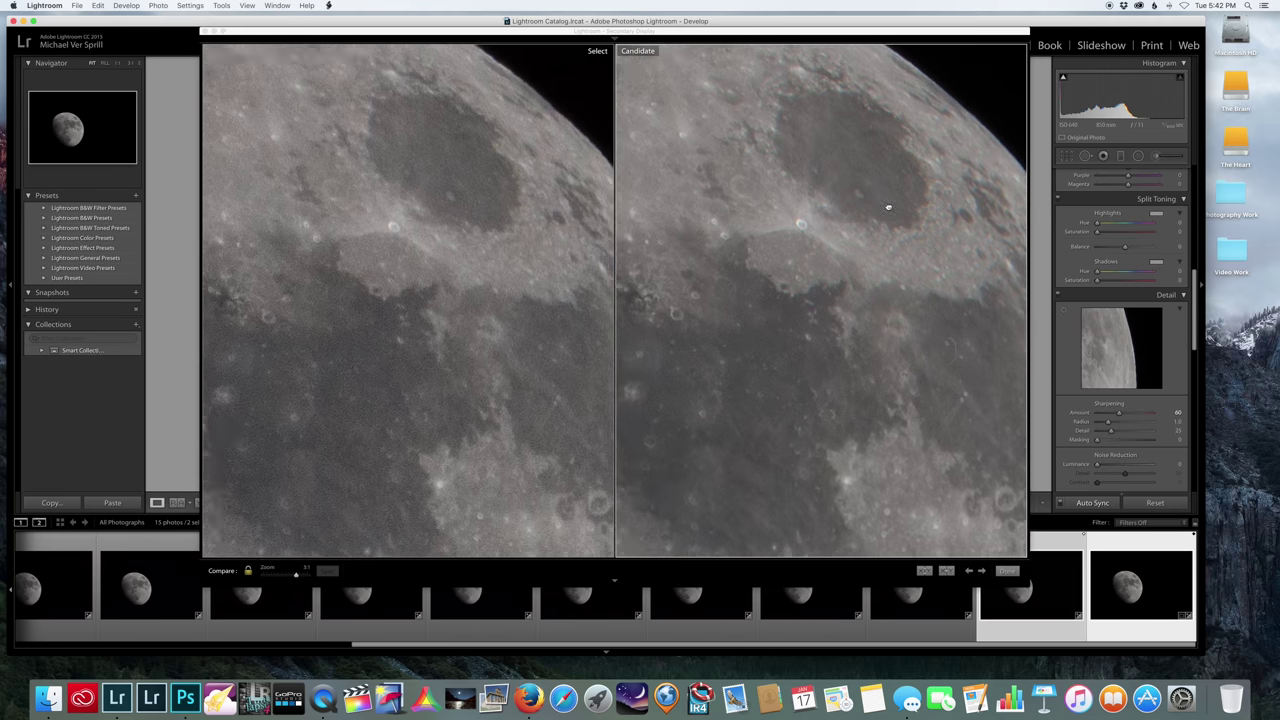
{"action": "scroll", "coordinate": [851, 267], "scroll_direction": "down", "scroll_amount": 4}
{"action": "scroll", "coordinate": [851, 267], "scroll_direction": "right", "scroll_amount": 5}
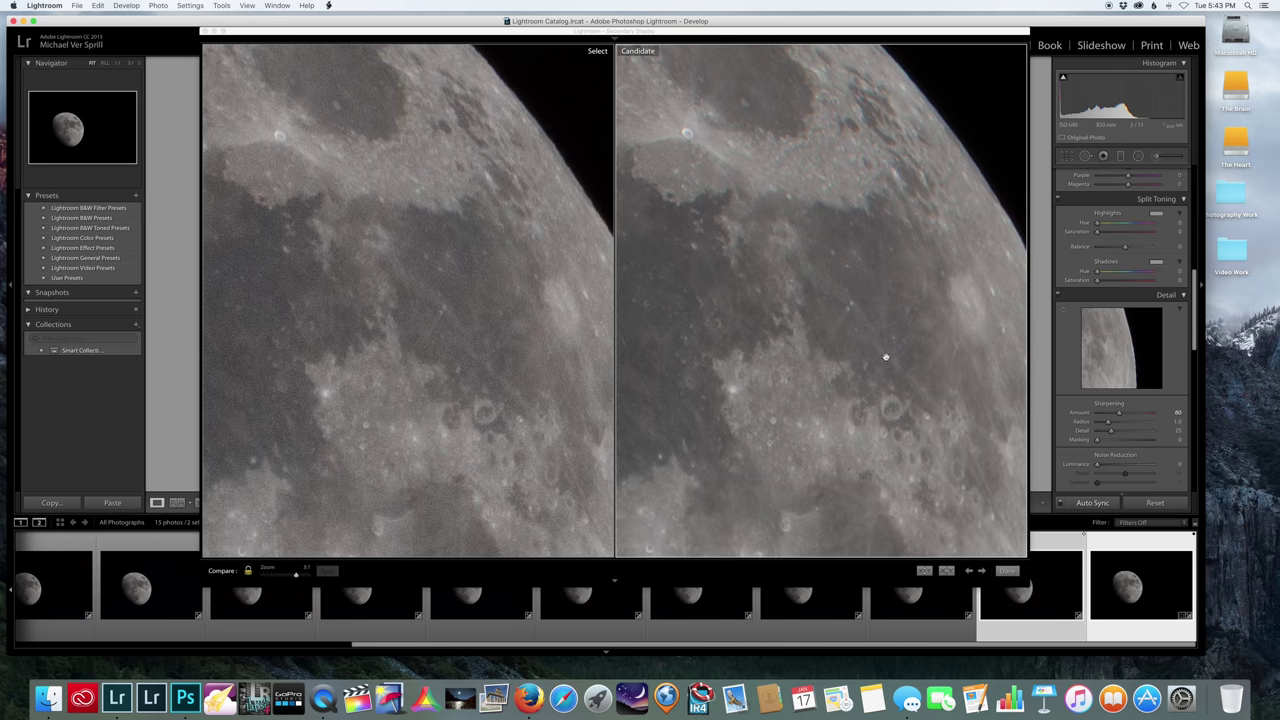
{"action": "scroll", "coordinate": [845, 363], "scroll_direction": "down", "scroll_amount": 5}
{"action": "scroll", "coordinate": [845, 363], "scroll_direction": "left", "scroll_amount": 3}
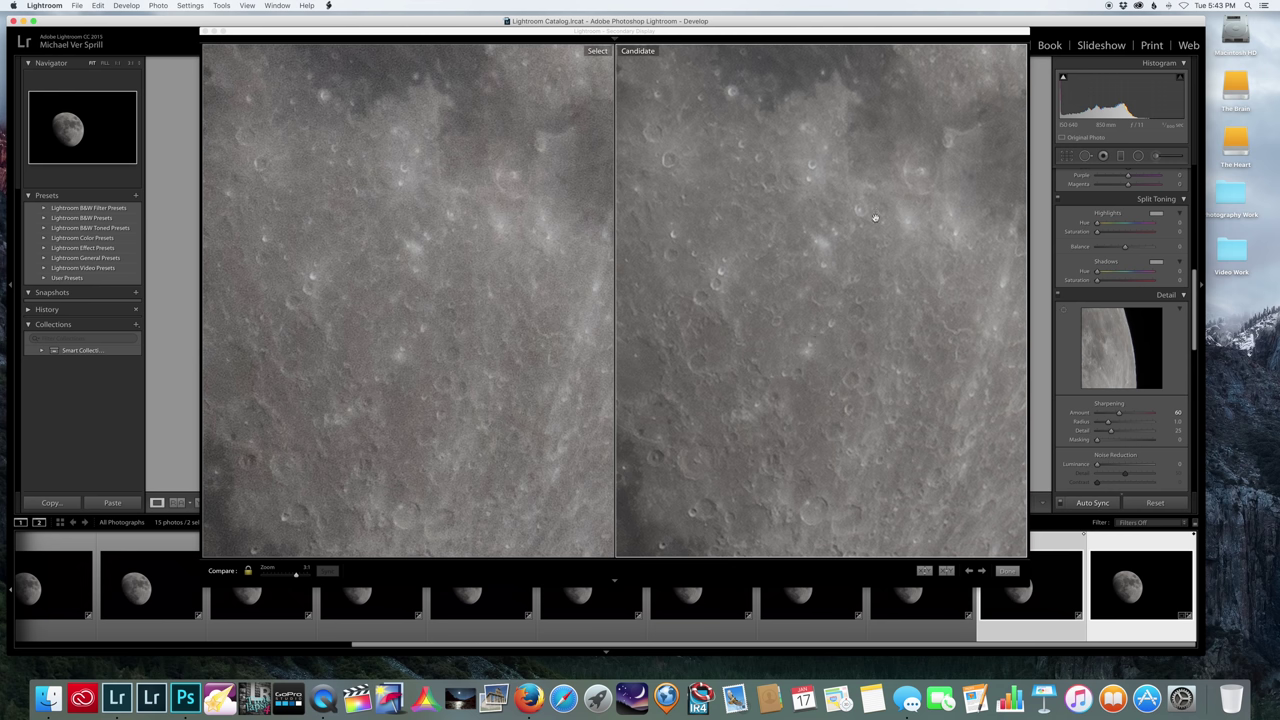
{"action": "scroll", "coordinate": [749, 246], "scroll_direction": "up", "scroll_amount": 5}
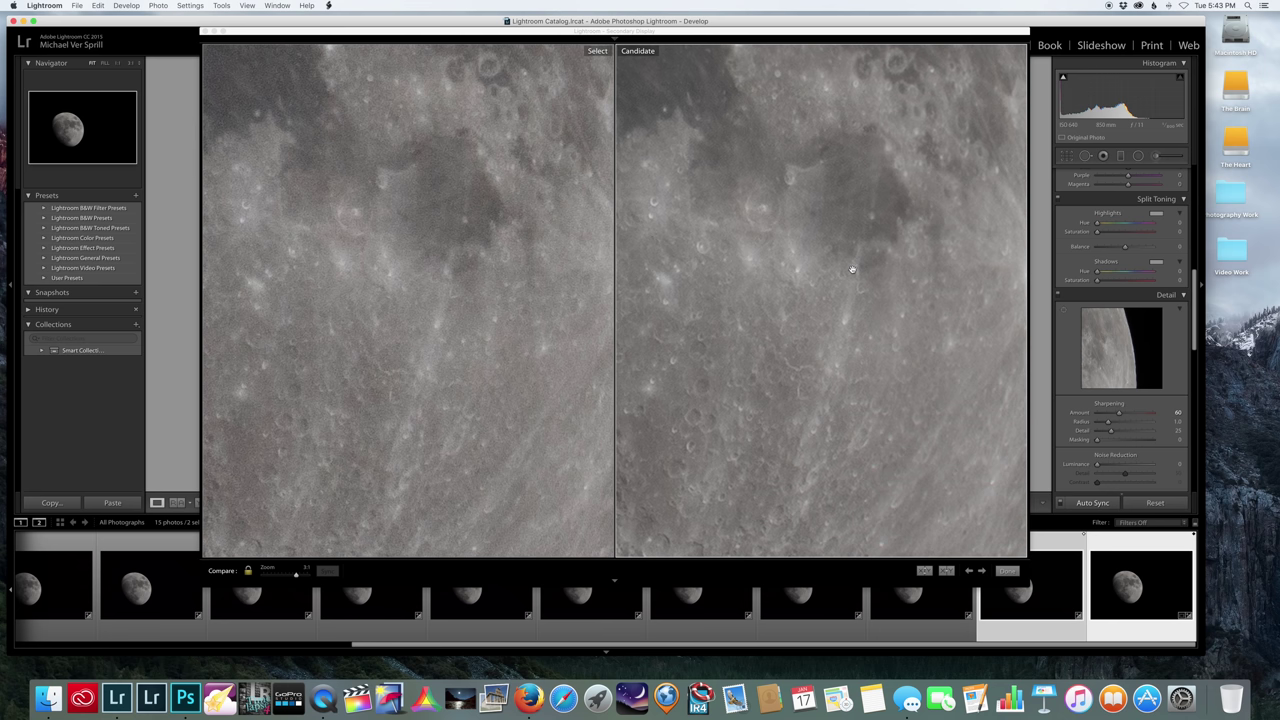
{"action": "left_click_drag", "start_coordinate": [851, 340], "coordinate": [822, 214]}
{"action": "left_click_drag", "start_coordinate": [838, 396], "coordinate": [808, 279]}
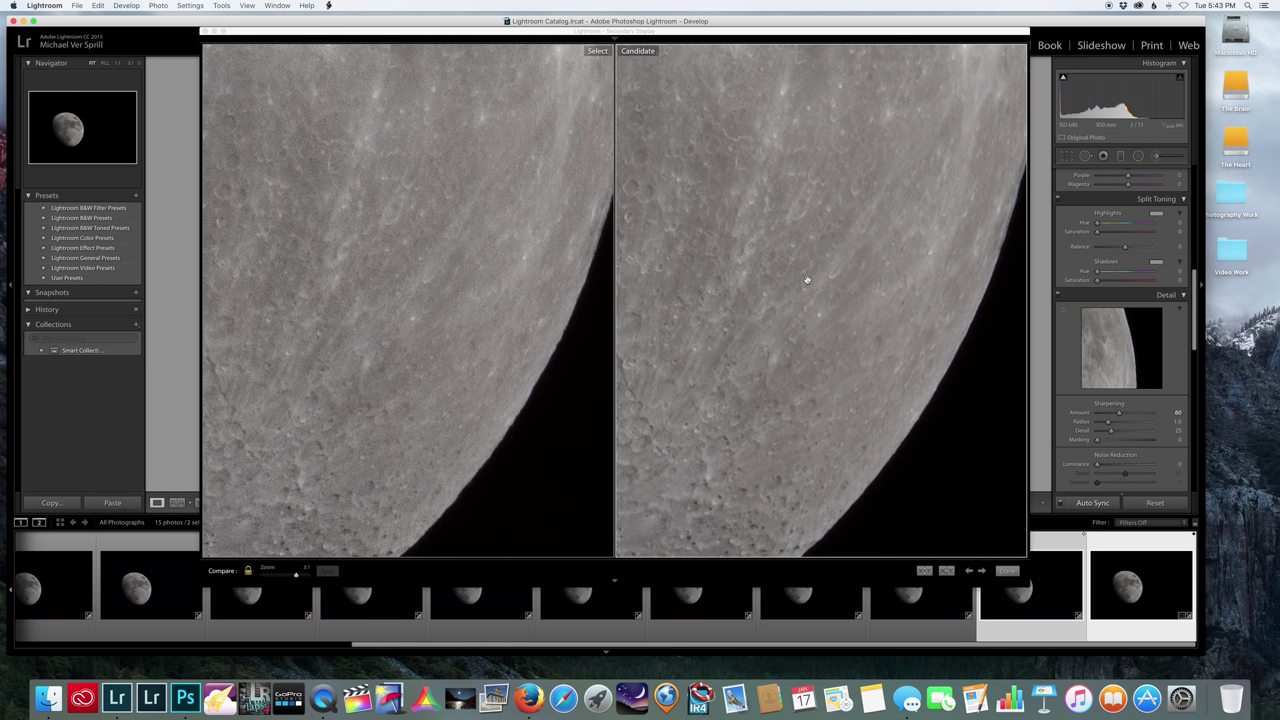
{"action": "left_click_drag", "start_coordinate": [778, 428], "coordinate": [825, 351]}
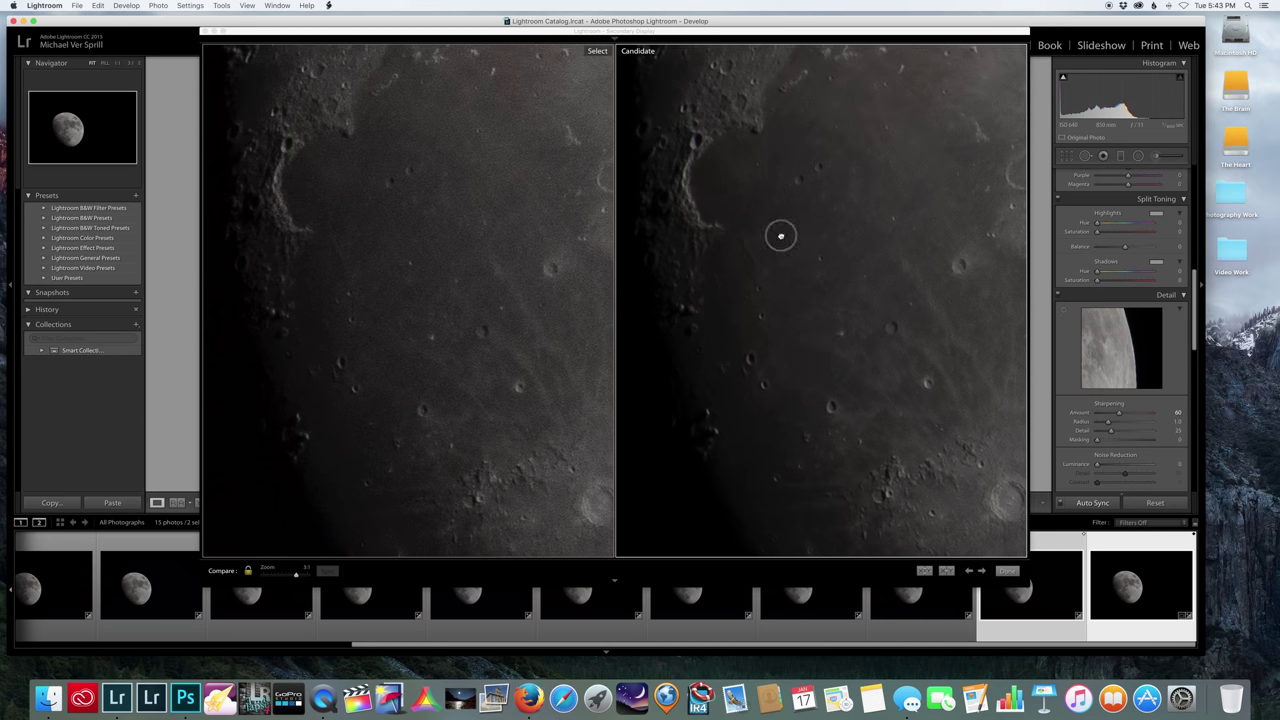
{"action": "left_click_drag", "start_coordinate": [777, 234], "coordinate": [871, 357]}
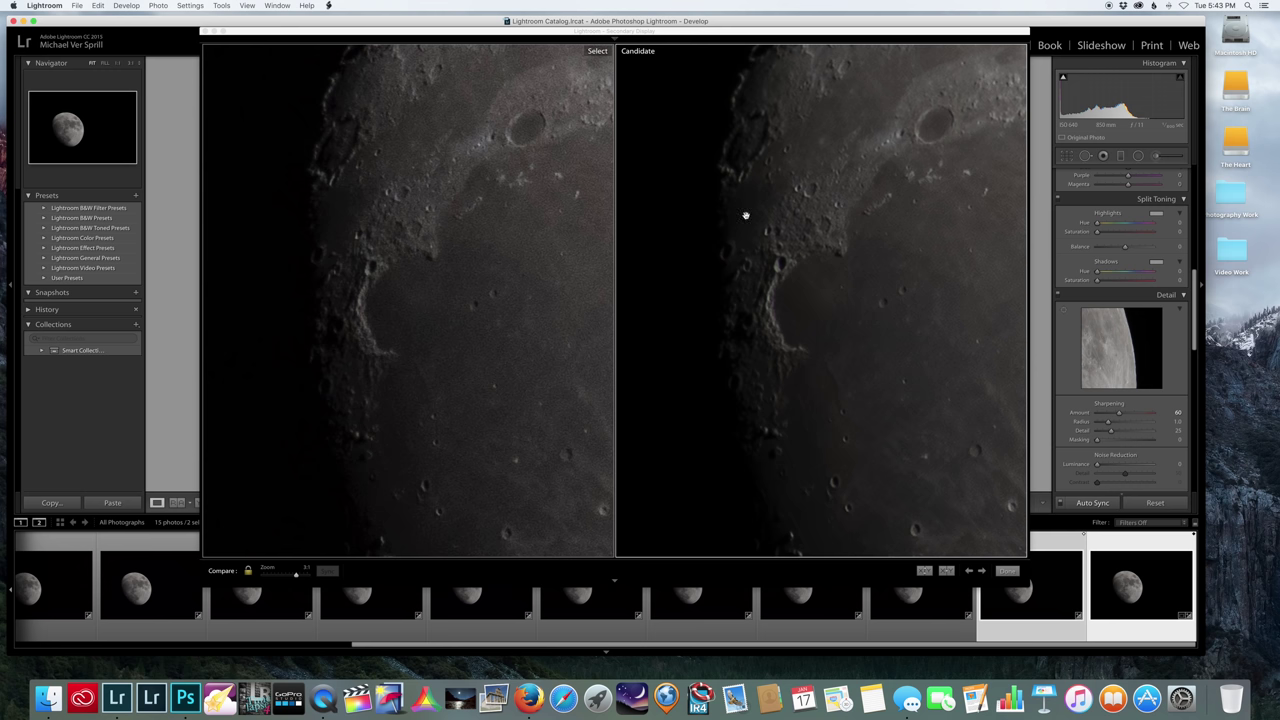
{"action": "left_click", "coordinate": [861, 287]}
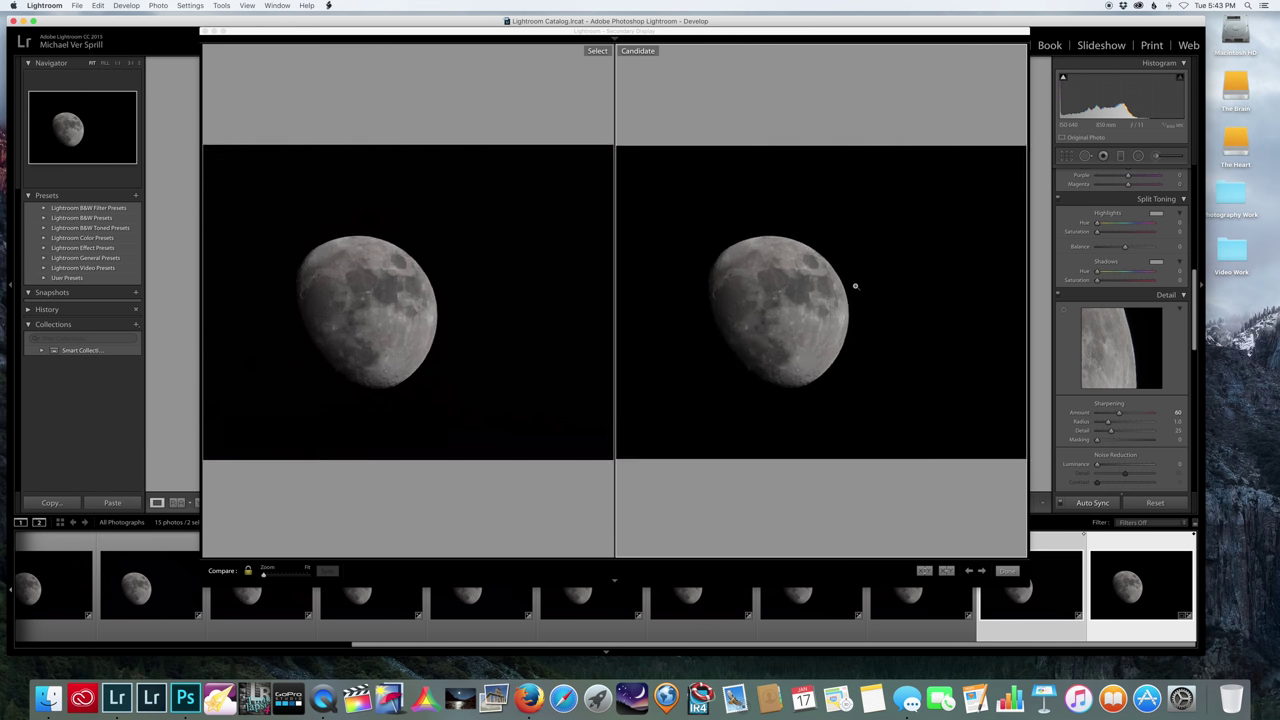